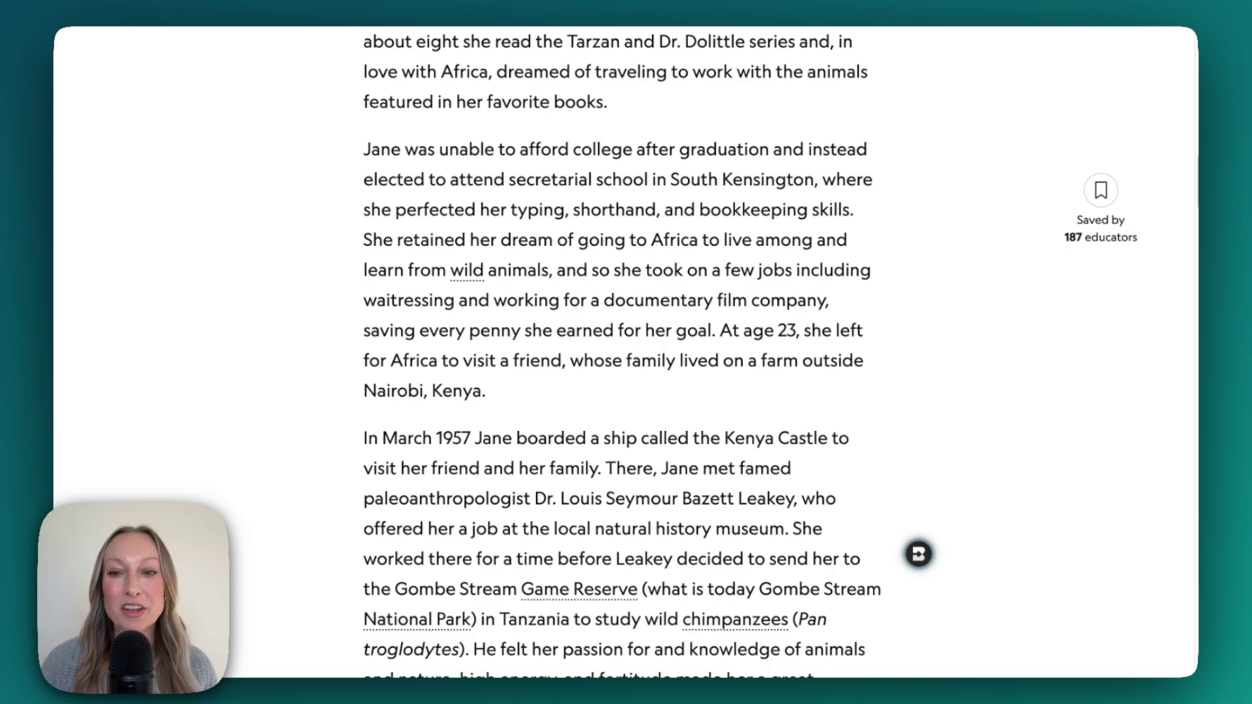
# Step: Choose Podcast, Presentation and Guided Notes from Brisk's Create library and continue to their setup
pyautogui.click(918, 555)
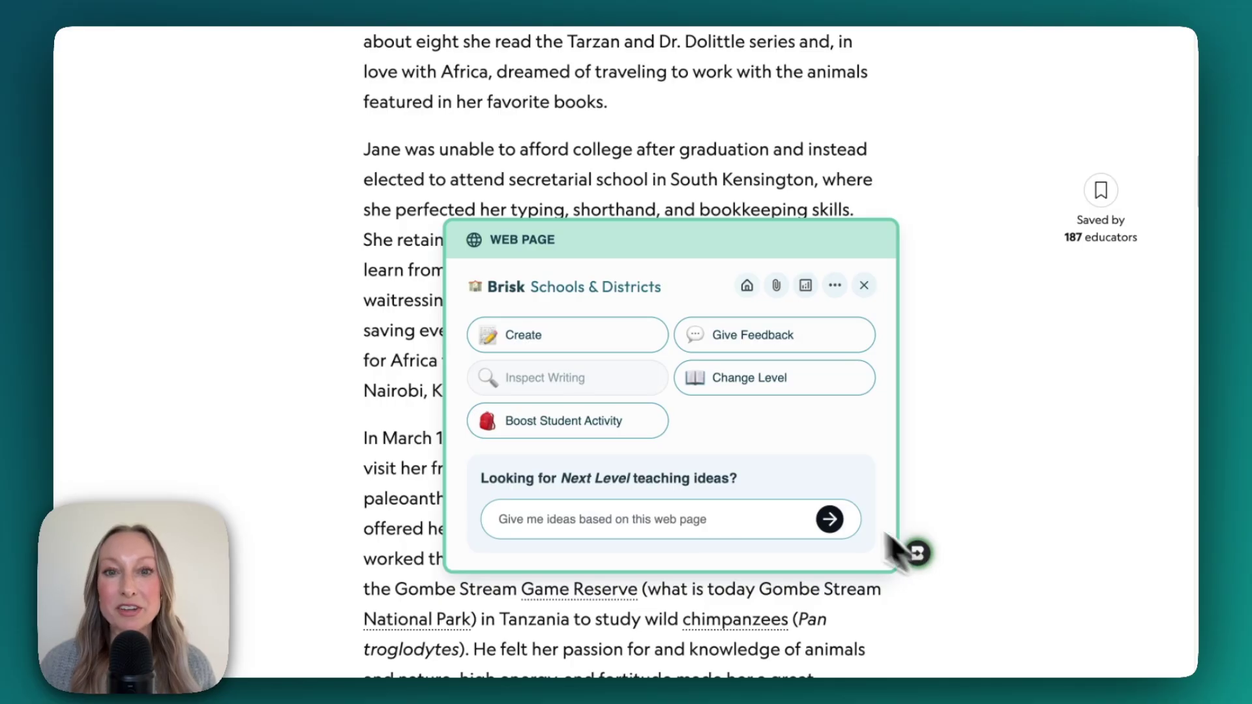
pyautogui.click(551, 337)
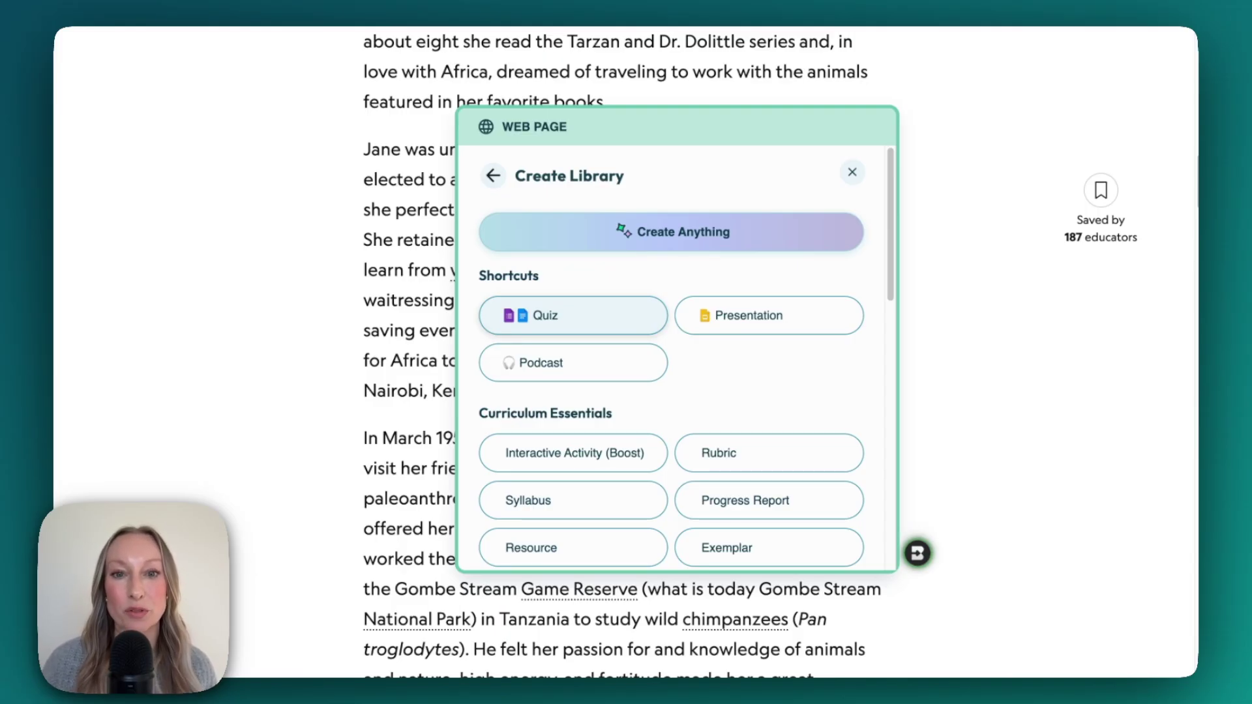
pyautogui.click(567, 363)
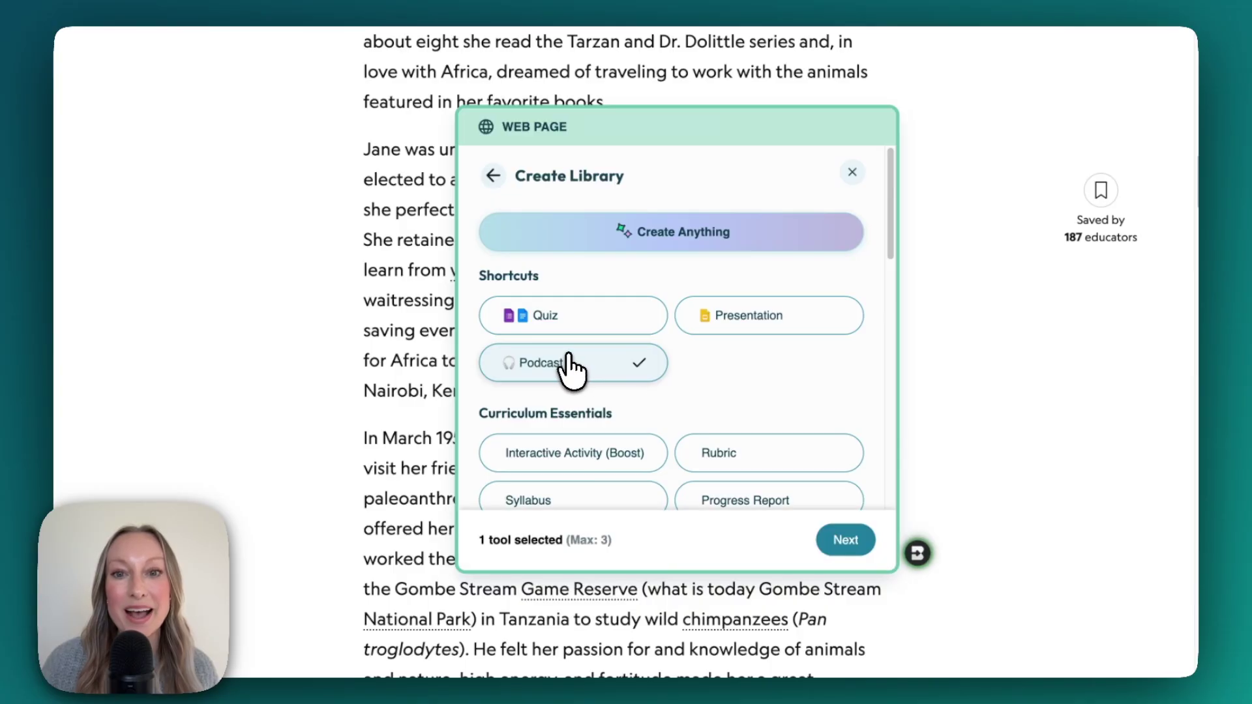
pyautogui.click(763, 344)
pyautogui.scroll(-5, 769, 384)
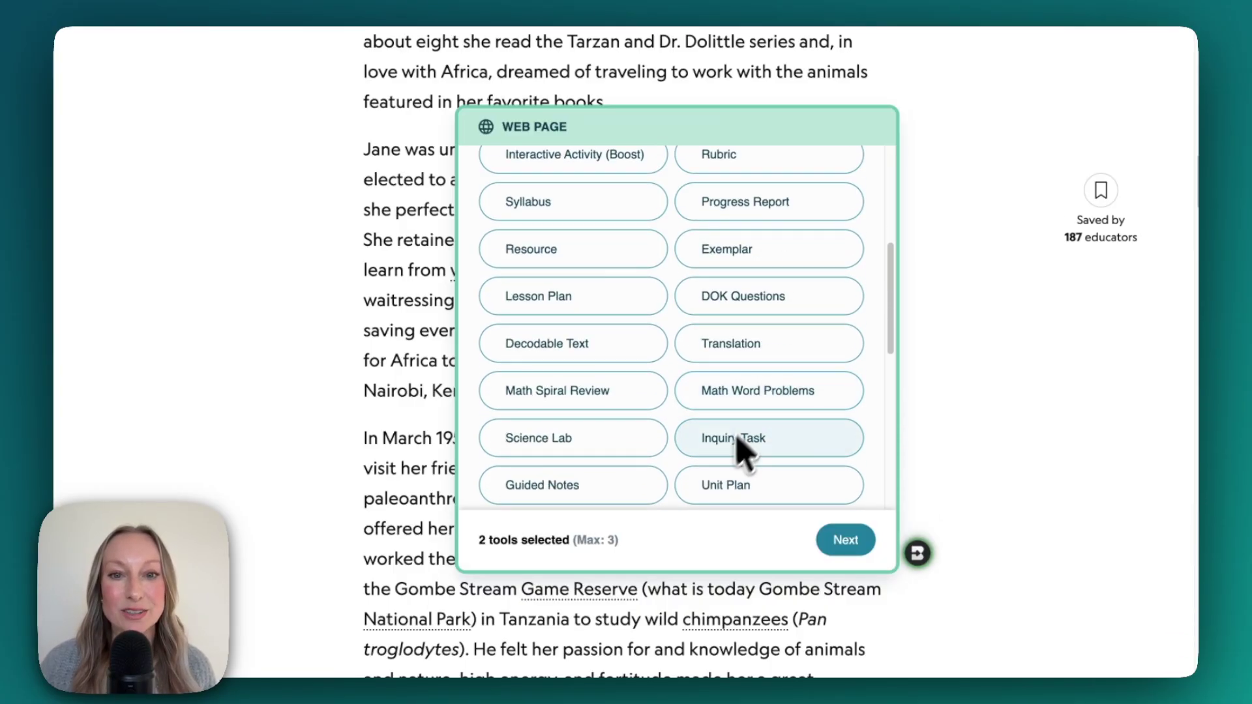
pyautogui.click(583, 489)
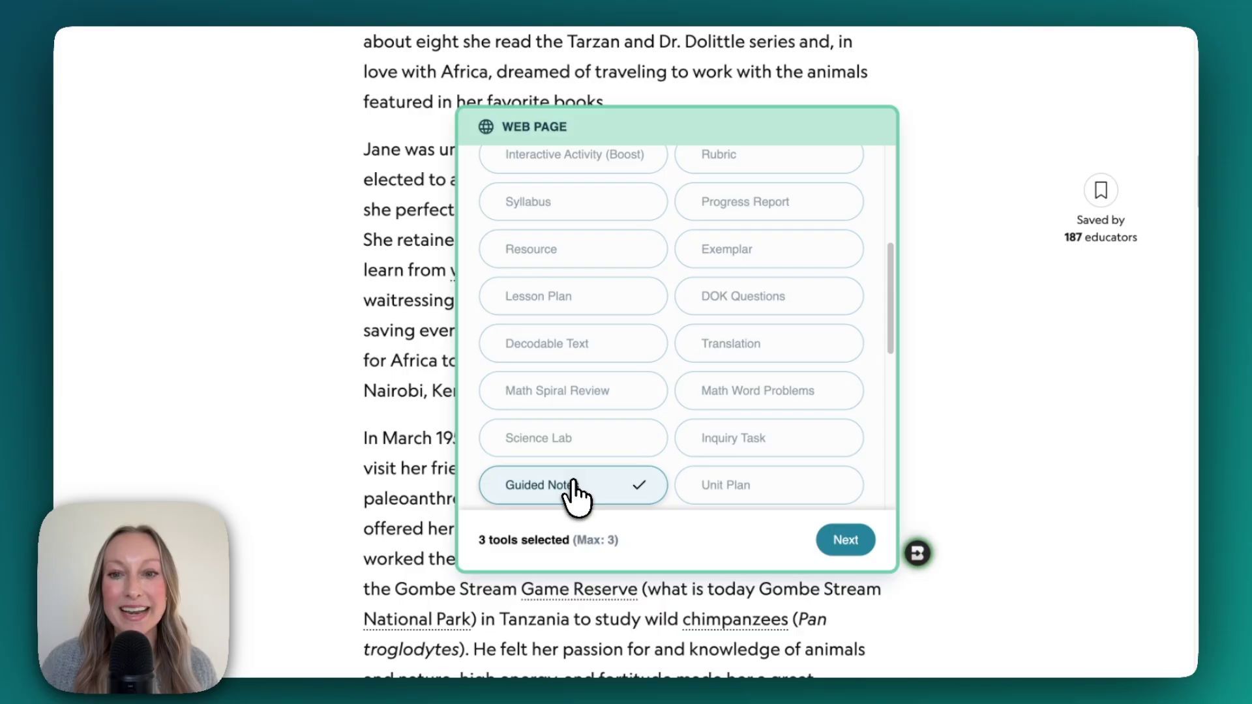
pyautogui.click(842, 545)
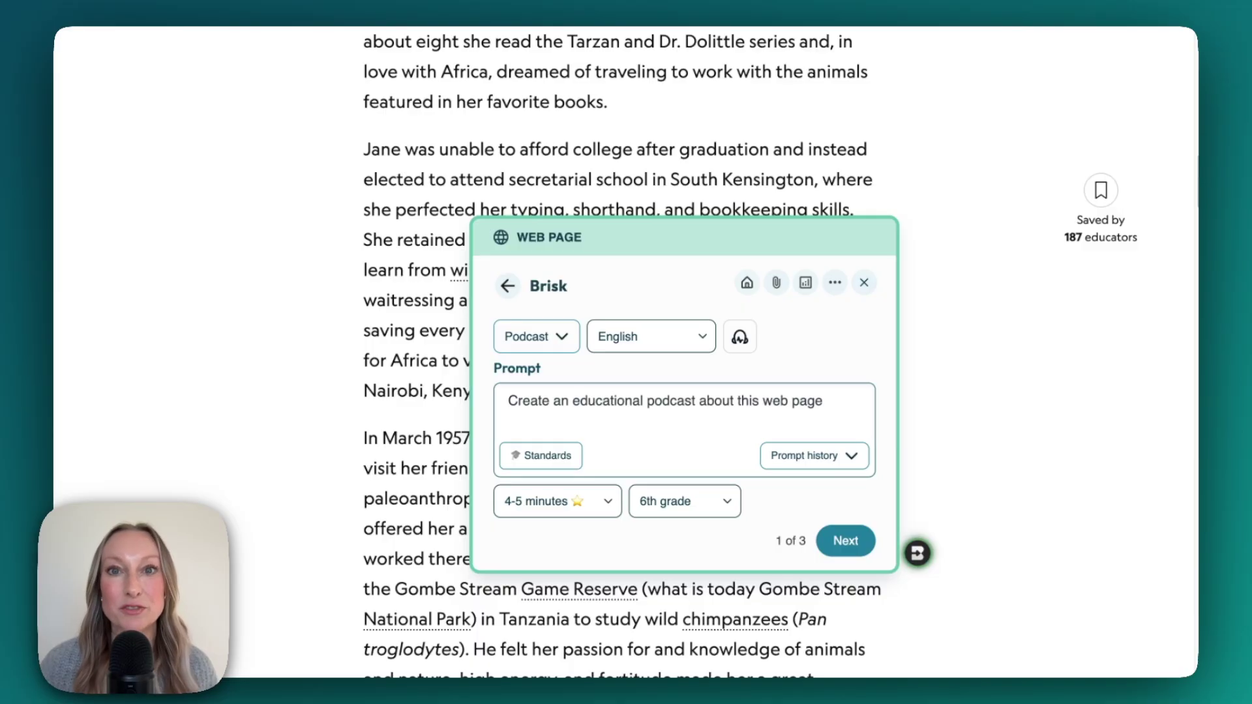
# Step: Keep the podcast language as English and move on to the presentation setup
pyautogui.click(702, 341)
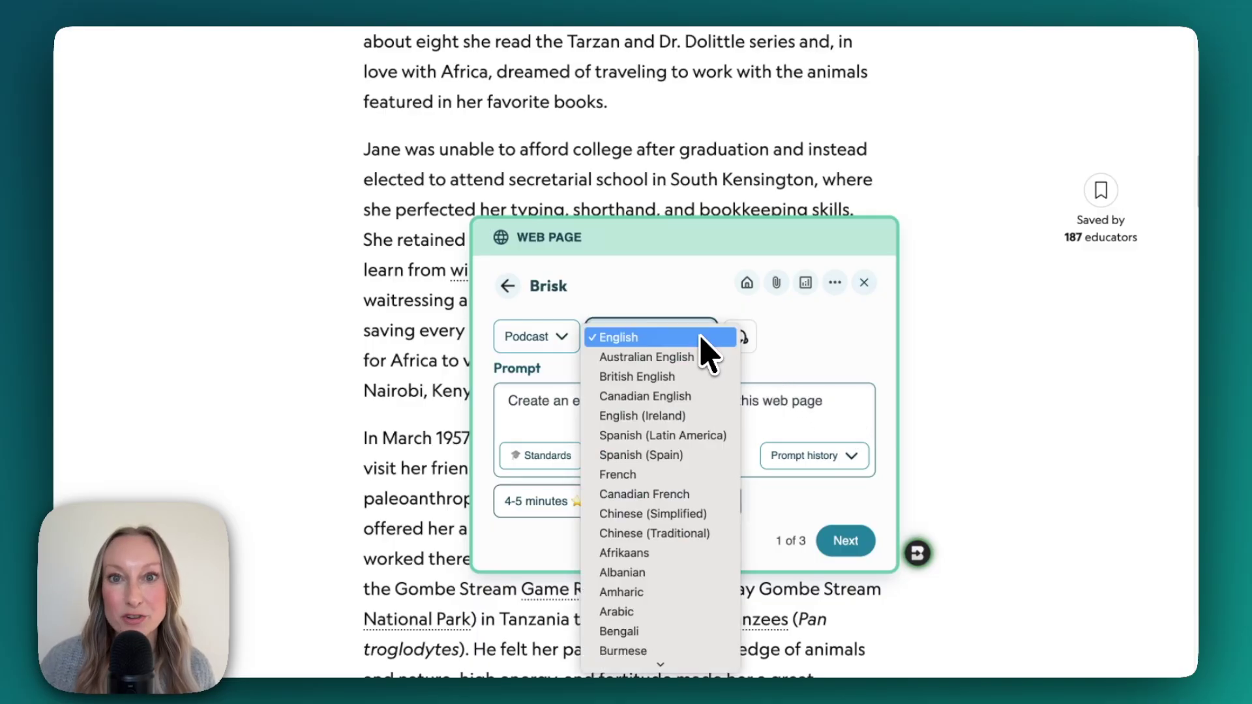
pyautogui.click(795, 405)
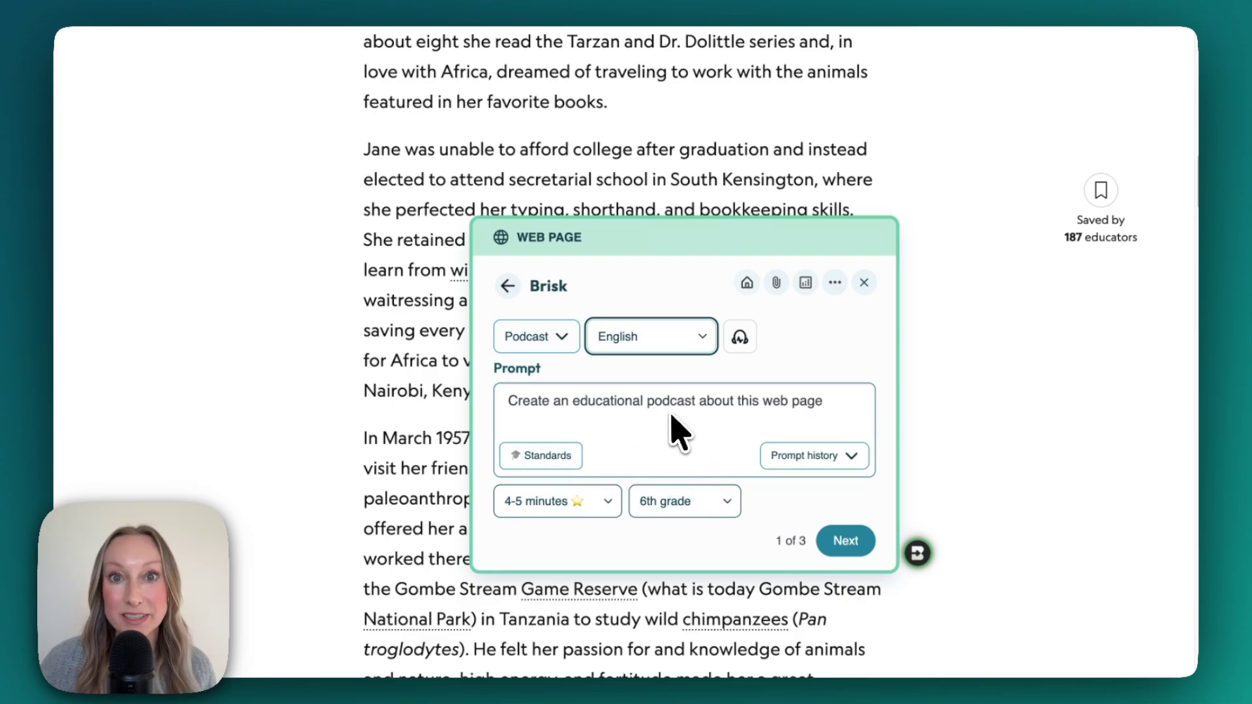
pyautogui.click(841, 545)
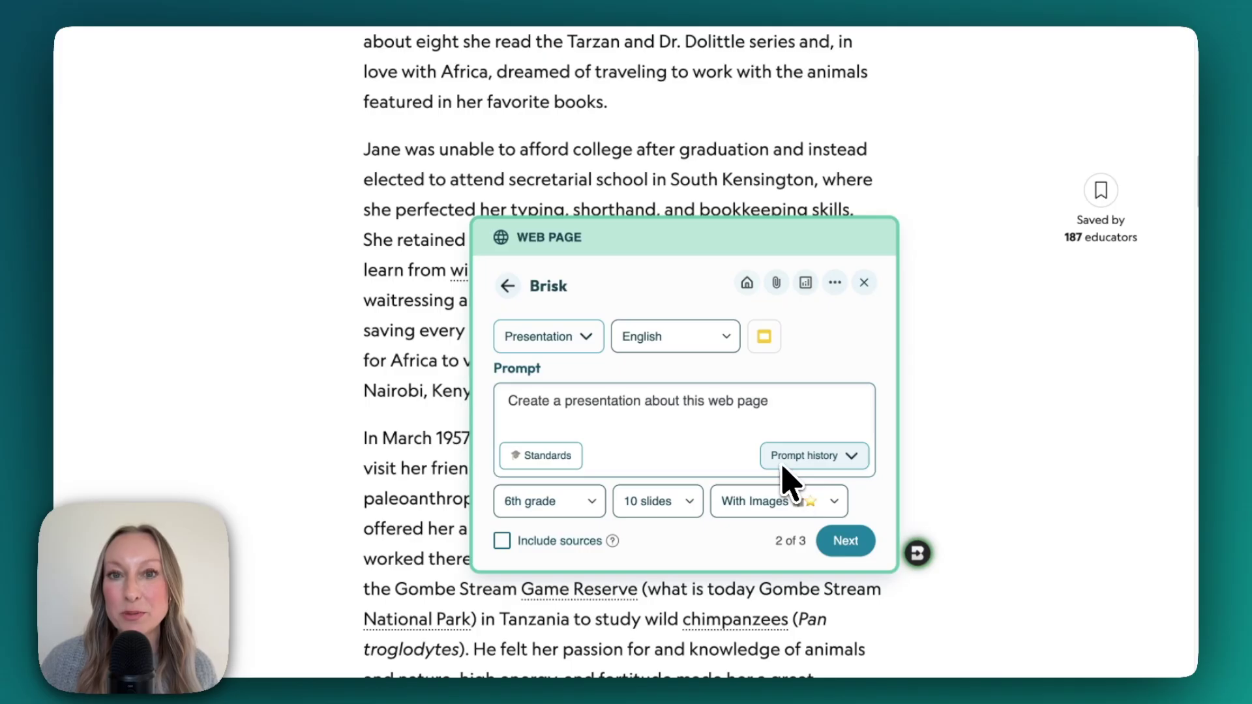
# Step: Replace the presentation prompt with one asking for inquiry questions and cooperative discussion strategies
pyautogui.tripleClick(762, 418)
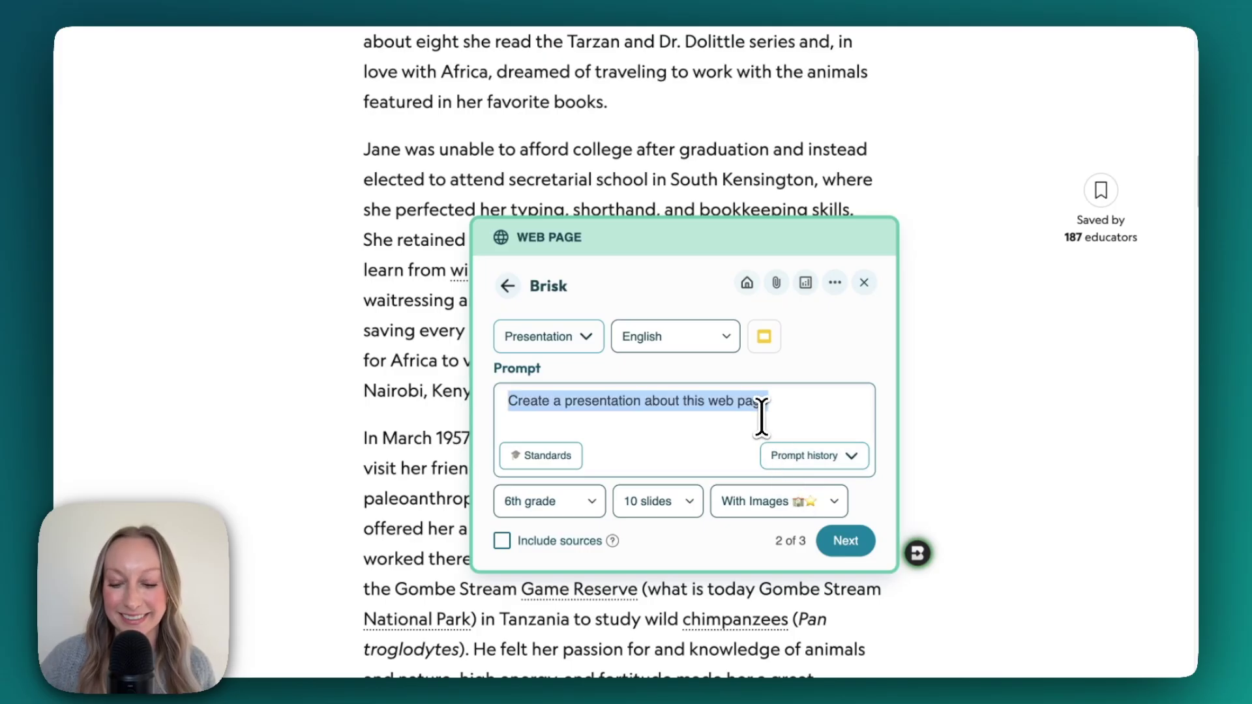
pyautogui.write('Create a presentation with inquiry questions and cooperative discussion strategies build in')
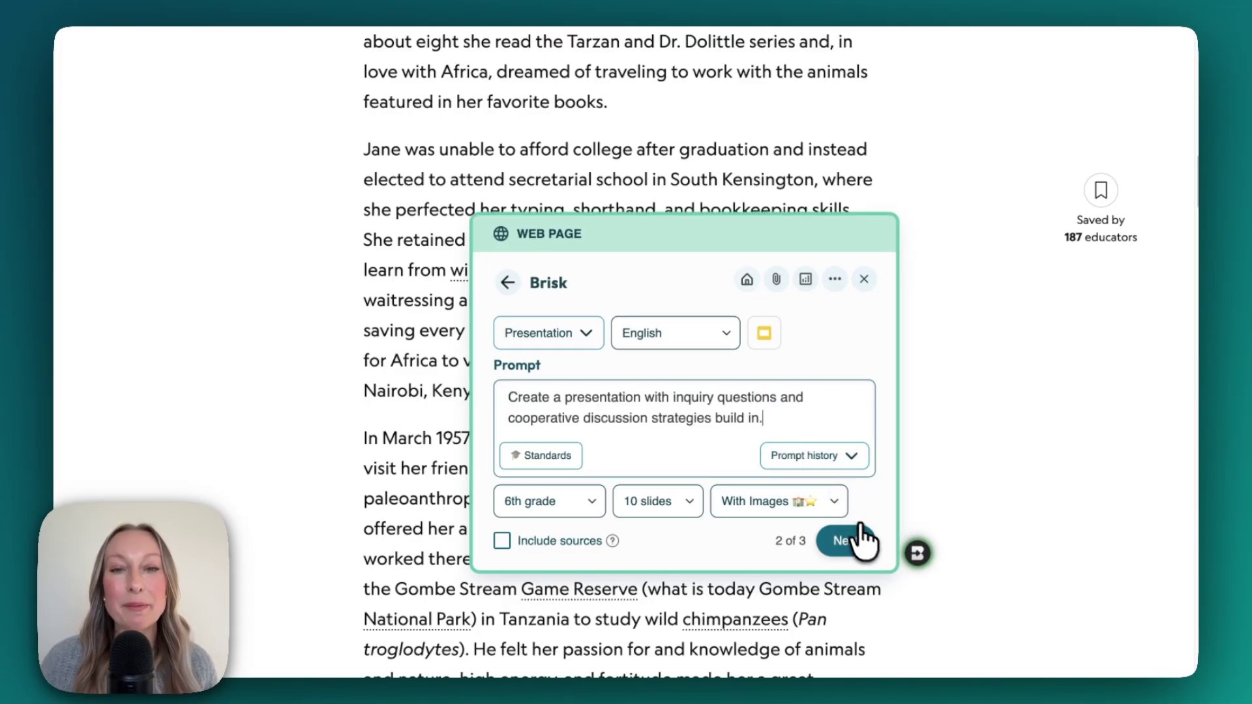
pyautogui.click(845, 541)
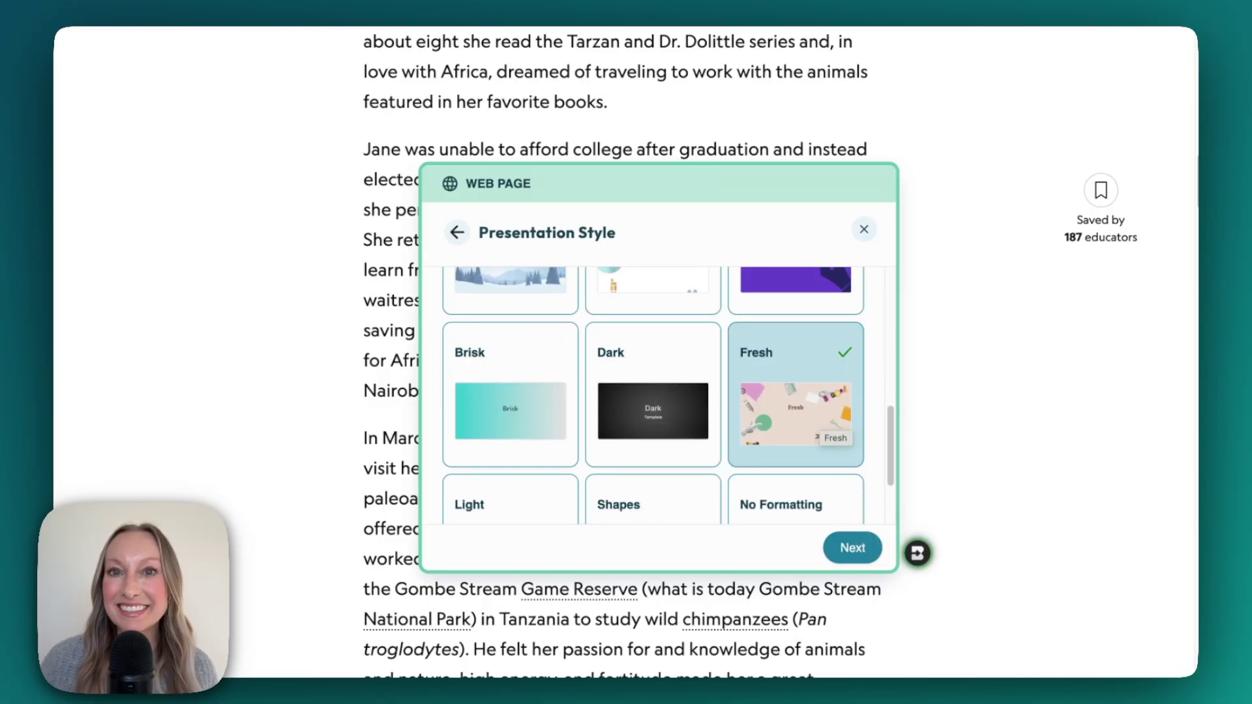
# Step: Accept the Fresh presentation style and continue to the guided notes setup
pyautogui.click(858, 551)
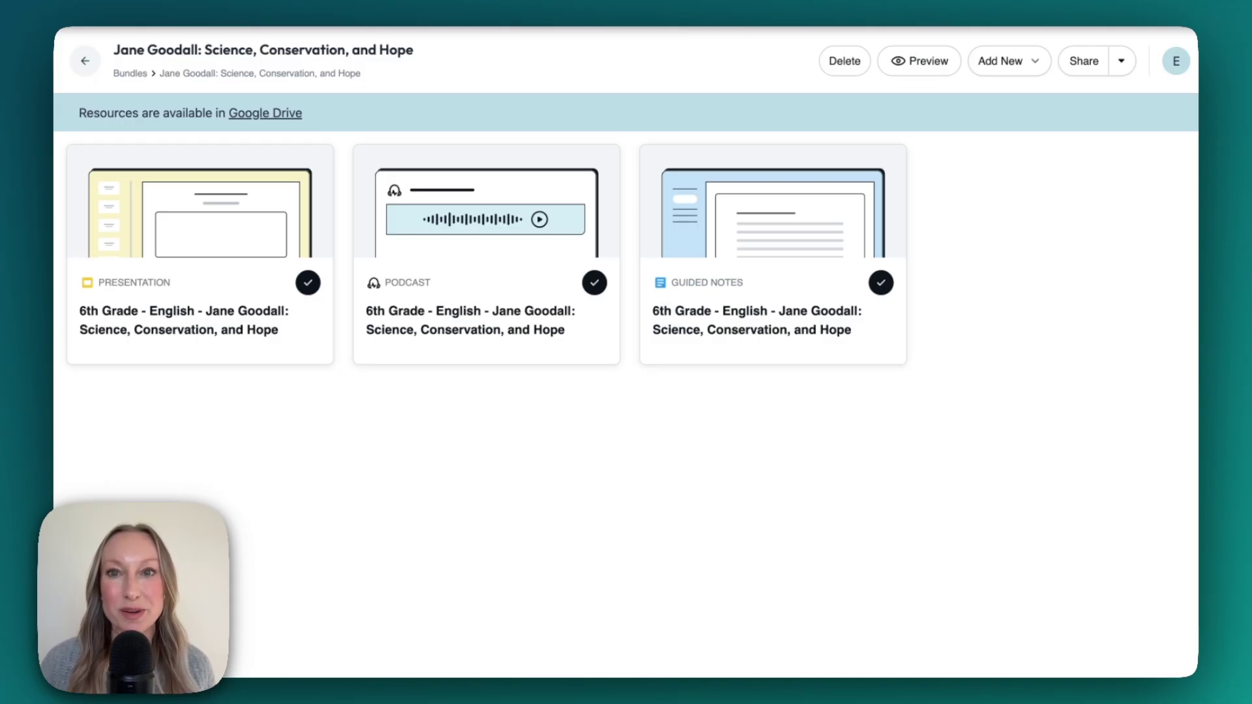
# Step: Look over the Share and Add New options, then preview the Jane Goodall bundle
pyautogui.click(1122, 61)
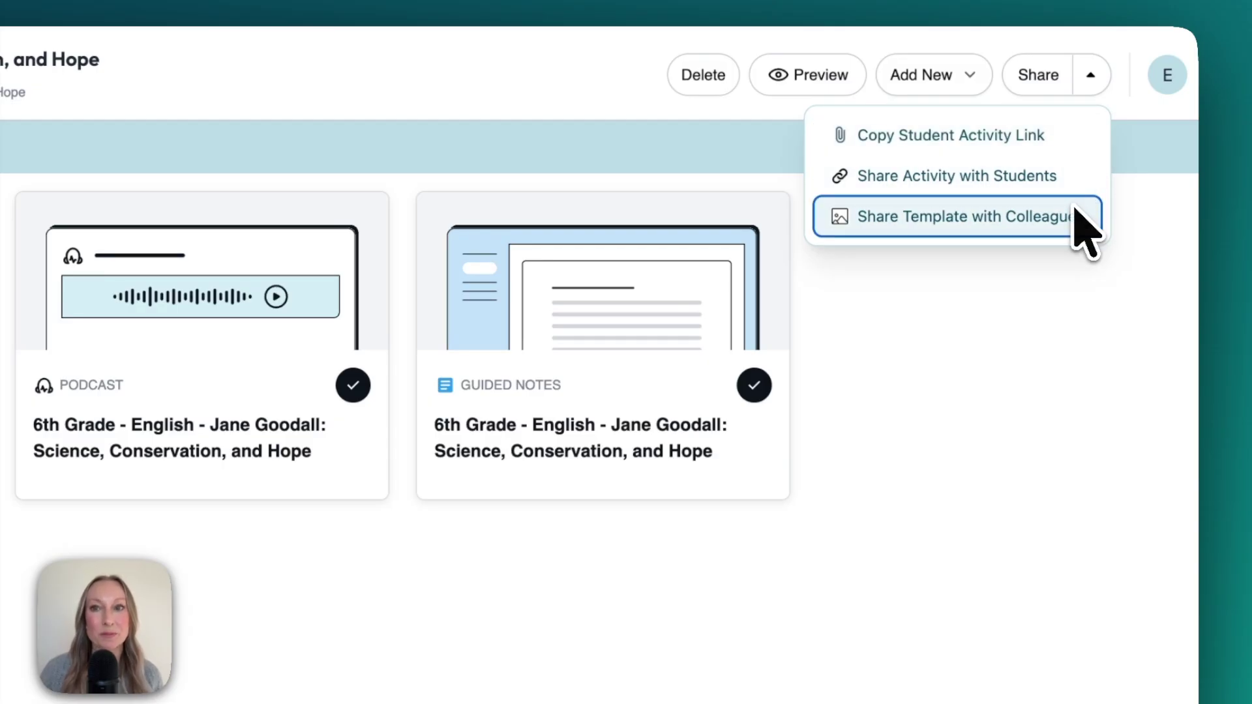
pyautogui.click(971, 75)
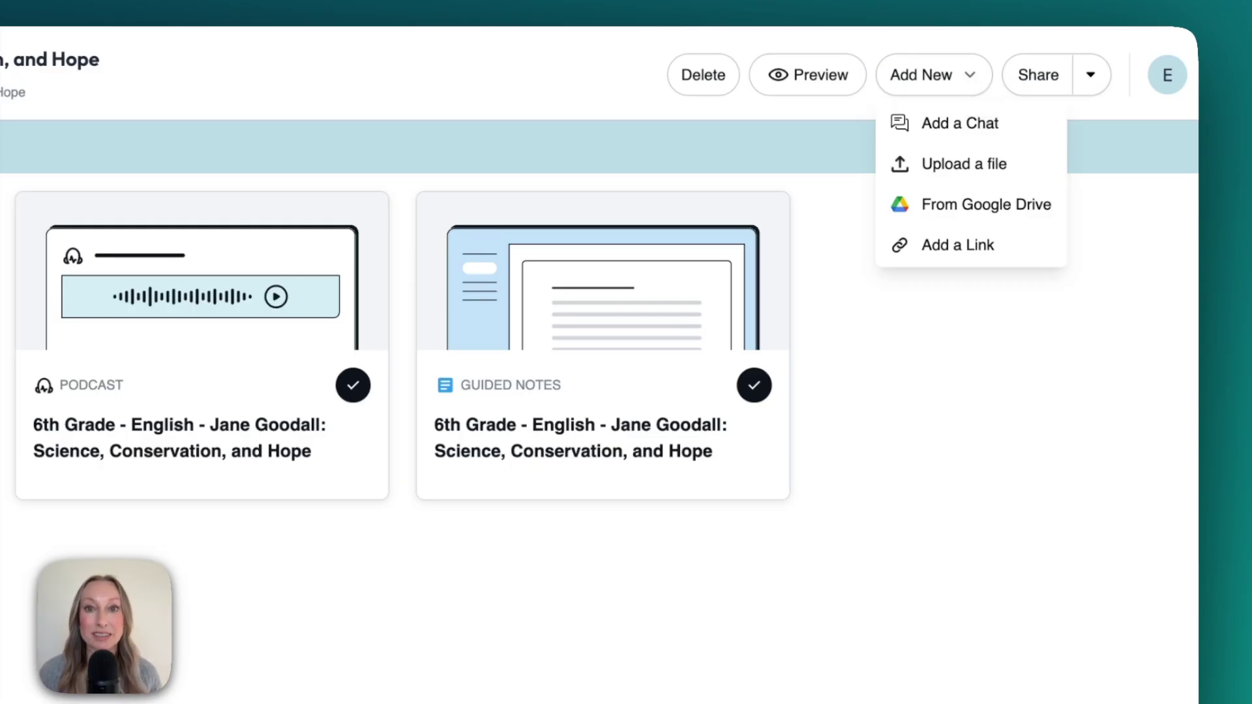
pyautogui.click(798, 84)
pyautogui.click(796, 83)
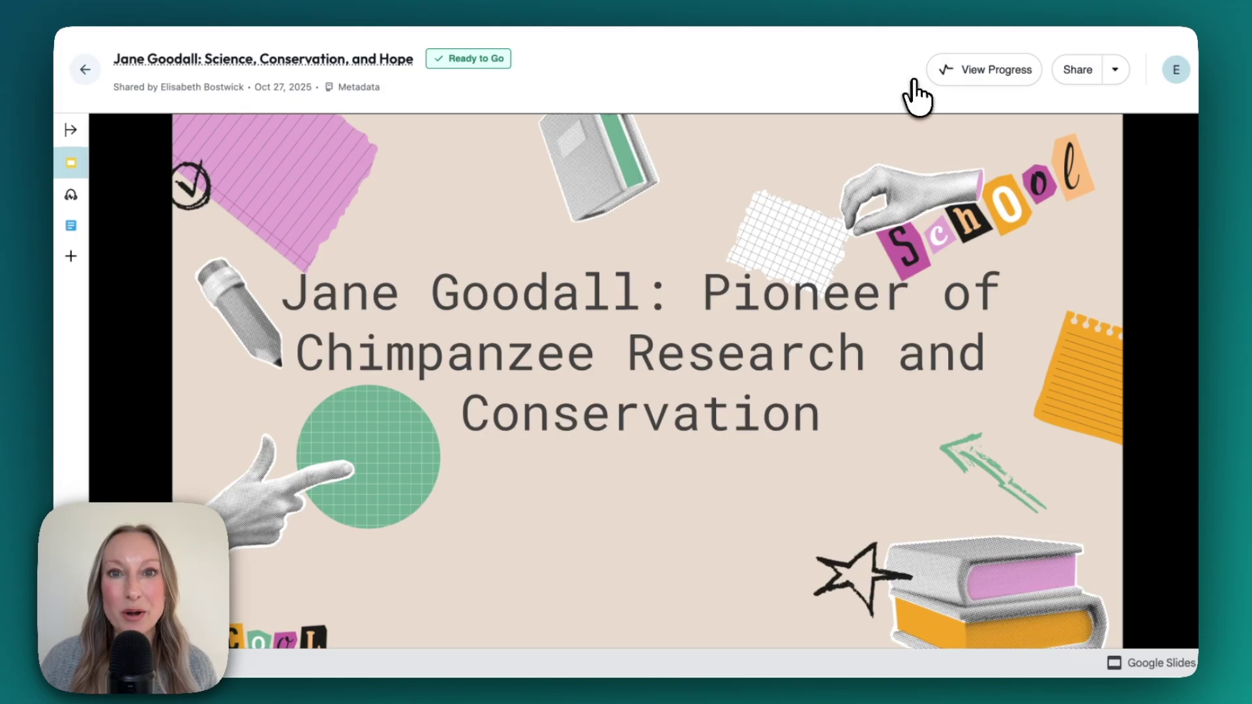
# Step: Browse the podcast and guided notes in the bundle preview, then reopen Brisk on the article
pyautogui.click(71, 129)
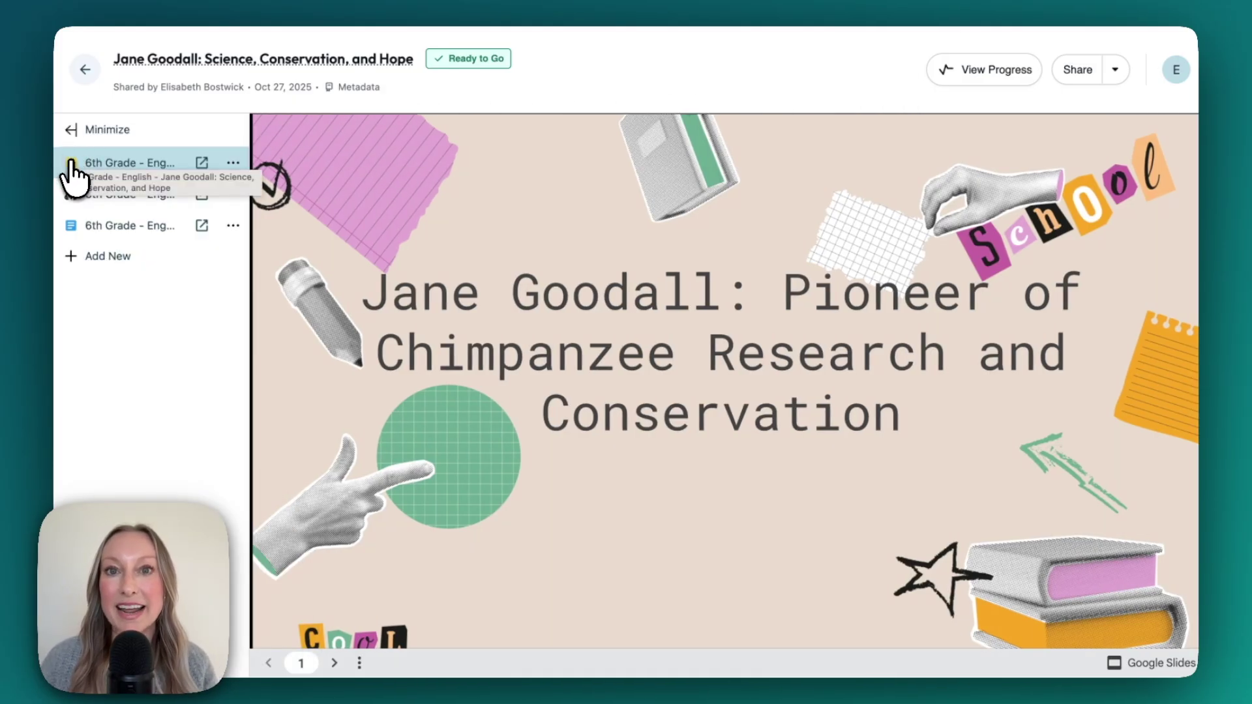
pyautogui.click(81, 200)
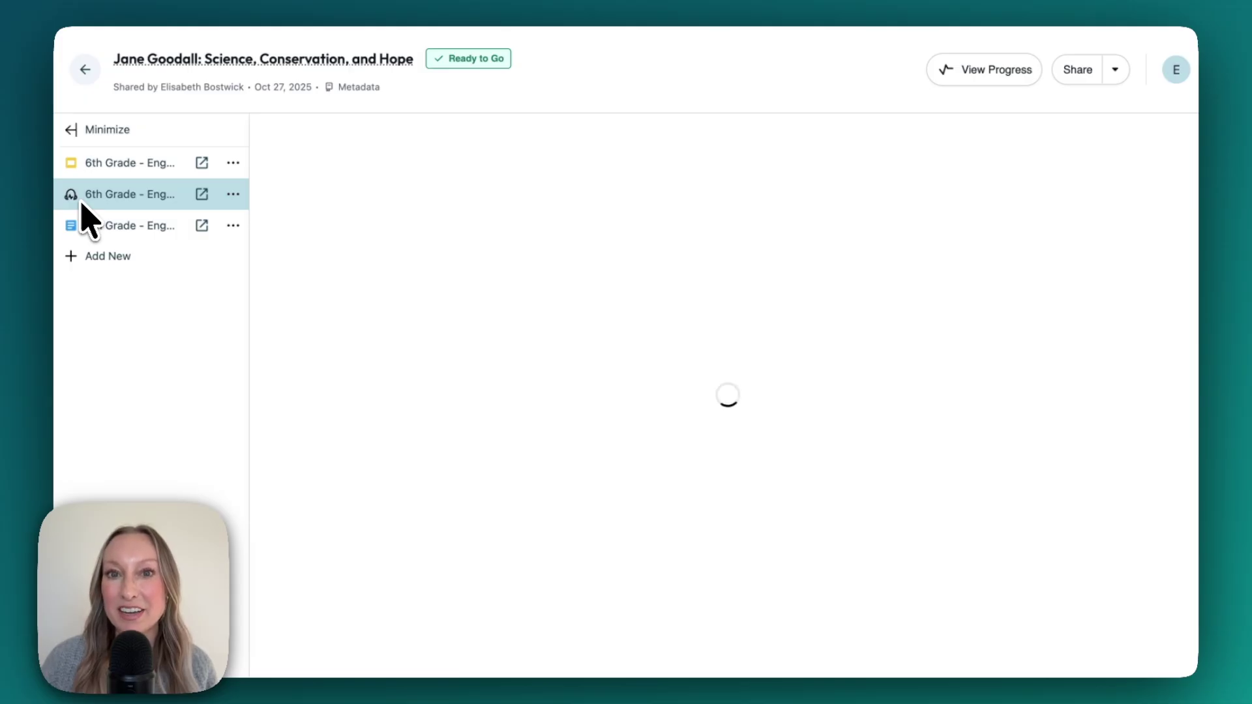
pyautogui.click(118, 223)
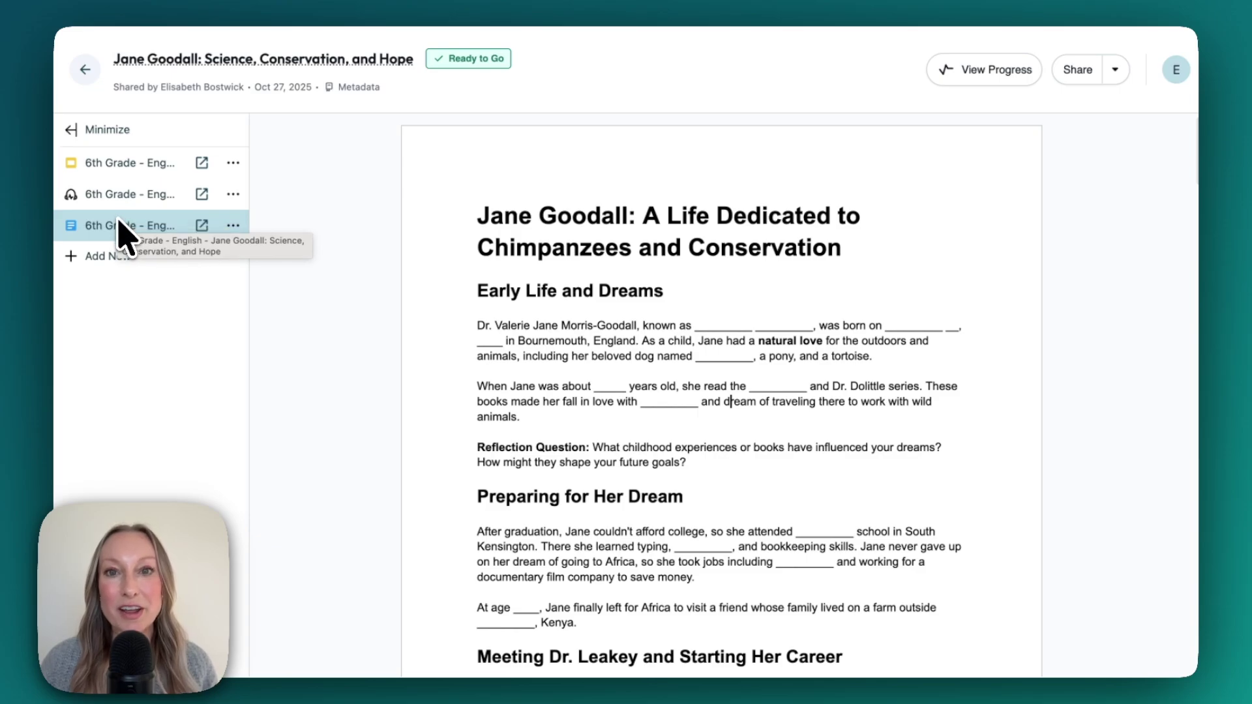
pyautogui.click(233, 225)
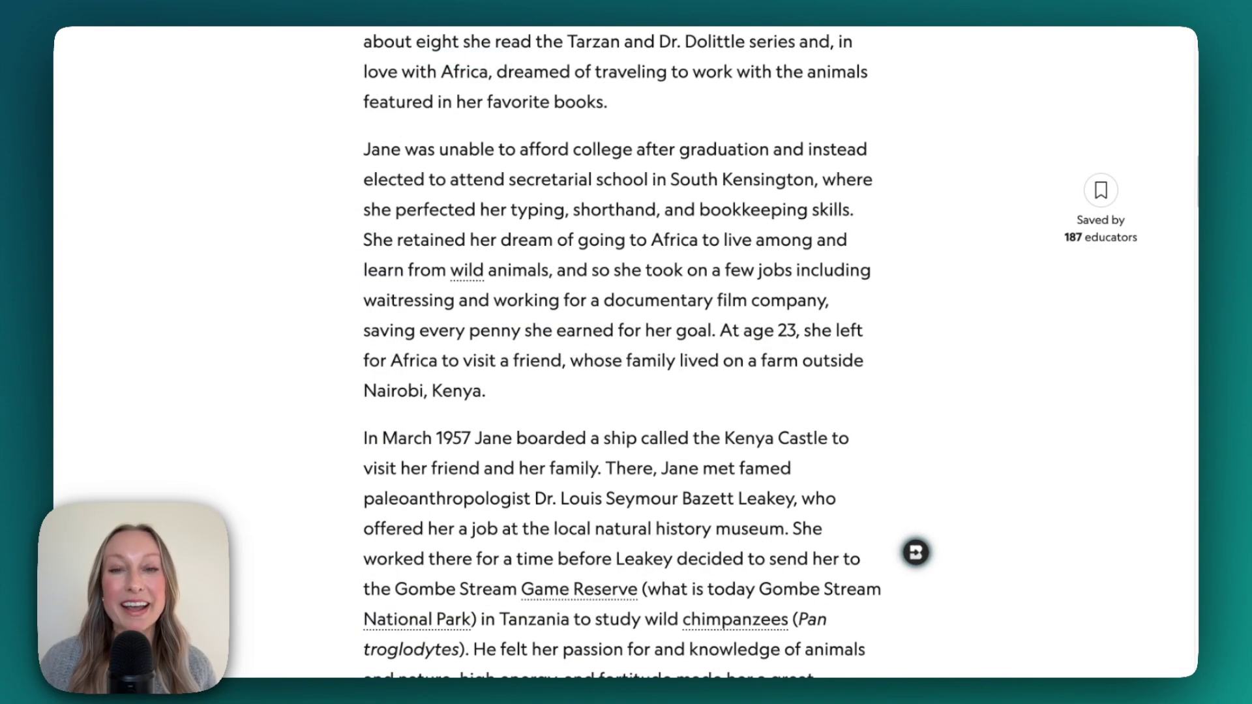
pyautogui.click(916, 552)
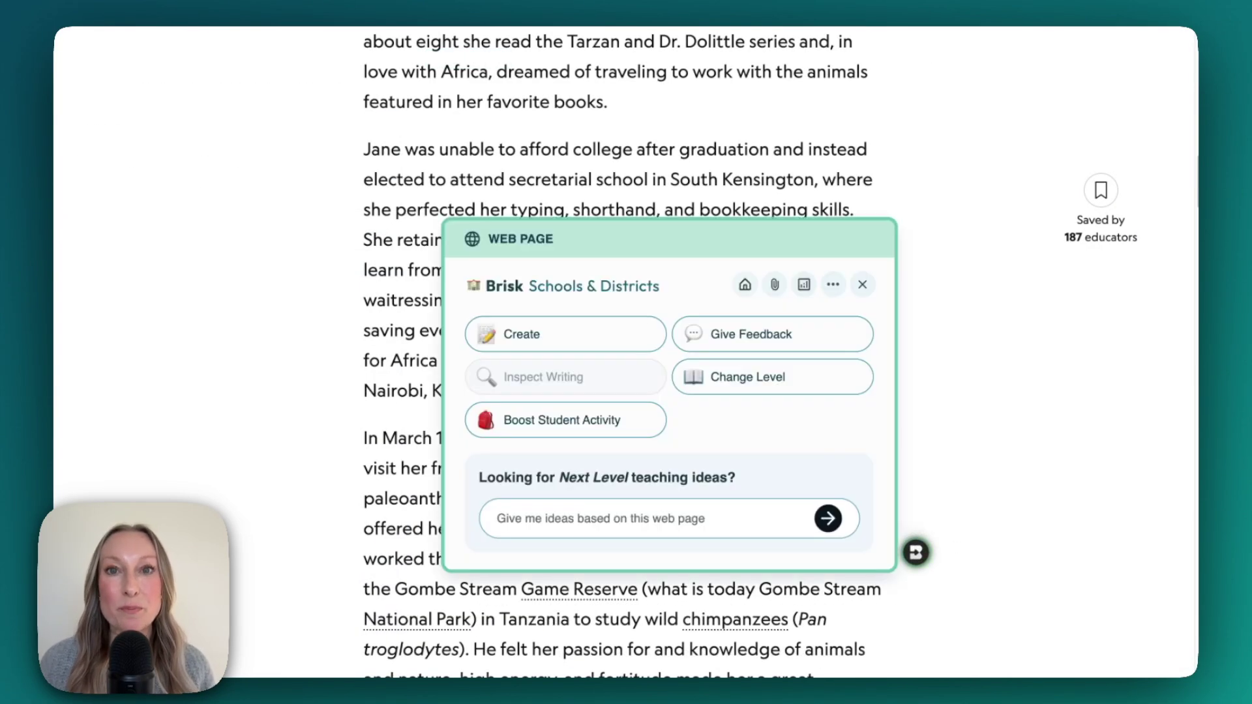
# Step: In Change Level, add 3rd and 5th Grade as target reading levels
pyautogui.click(768, 386)
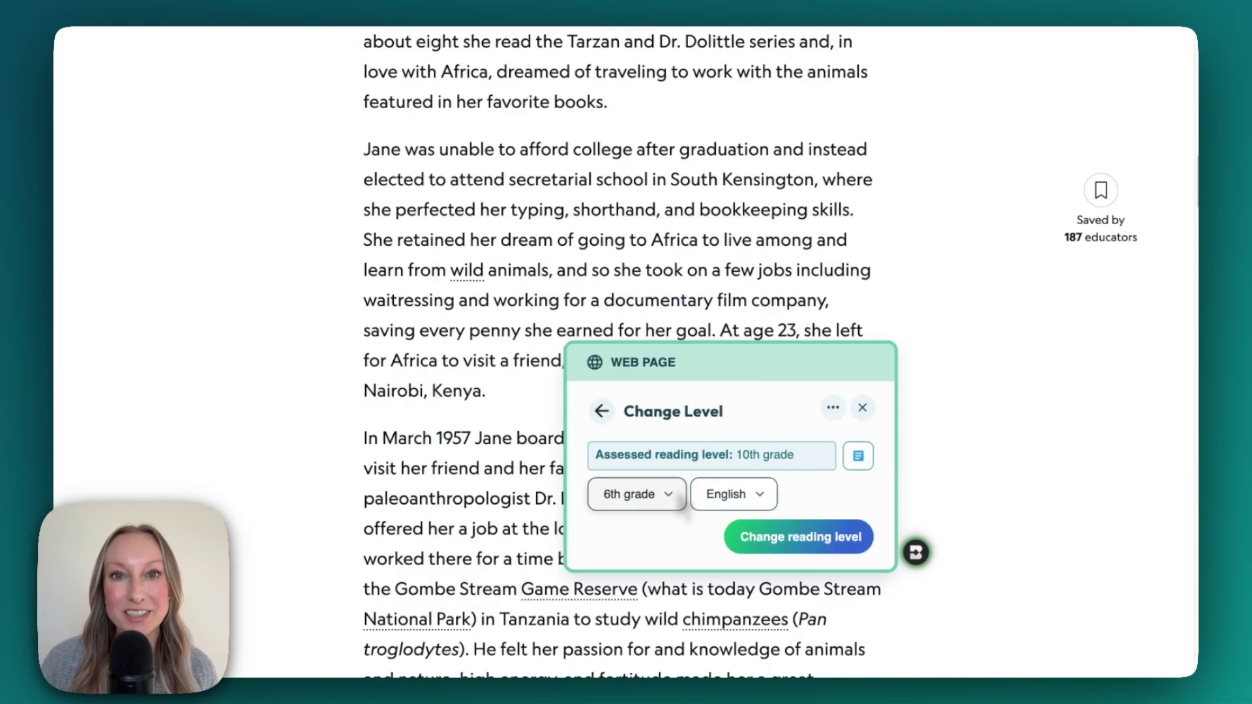
pyautogui.click(653, 494)
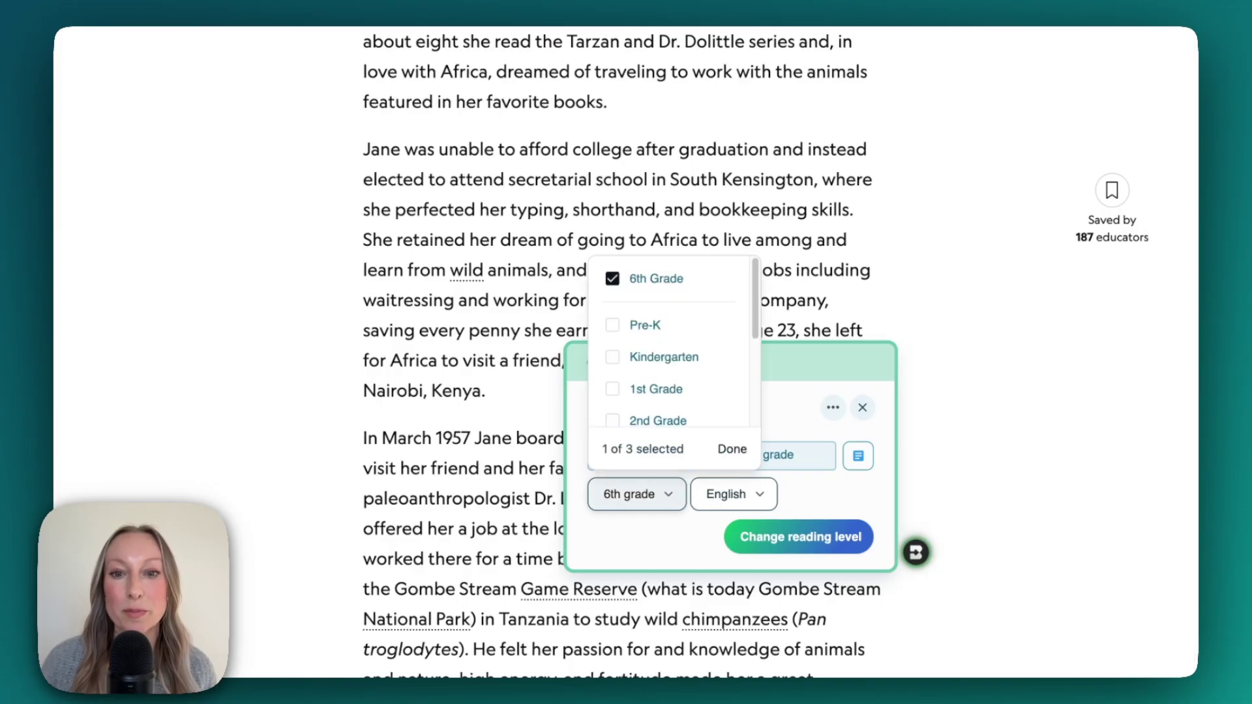
pyautogui.scroll(-3, 678, 391)
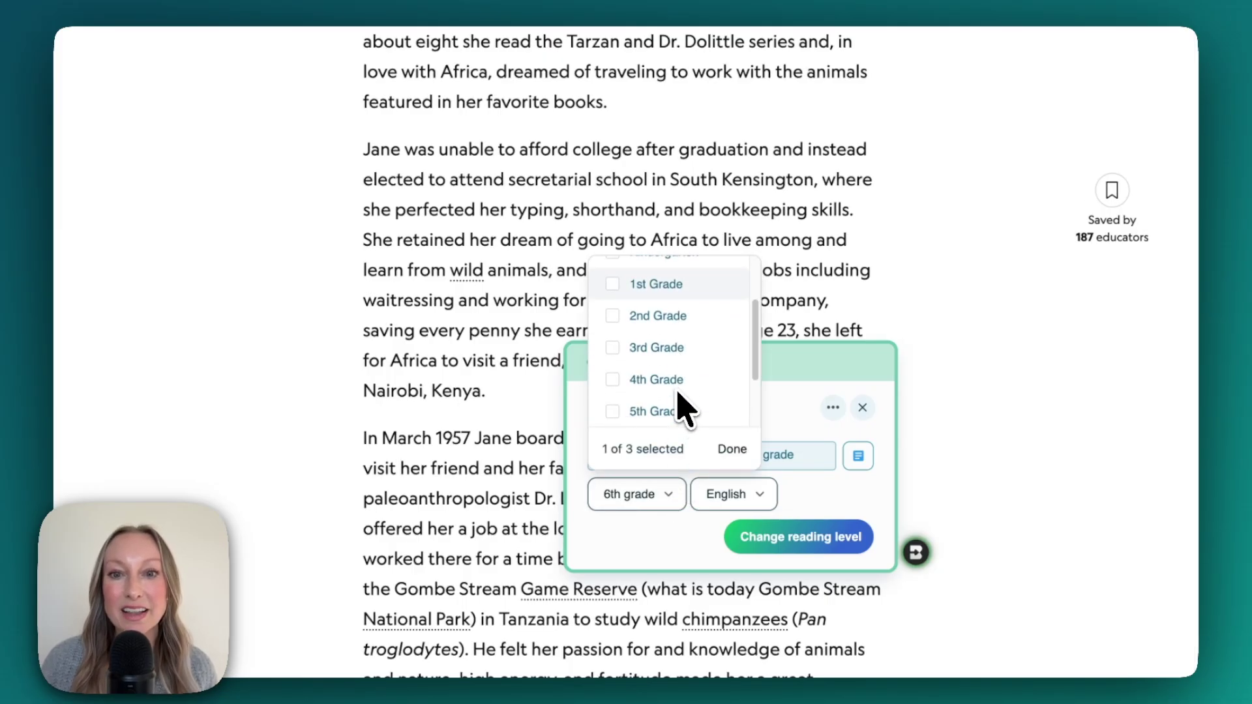
pyautogui.click(672, 349)
pyautogui.scroll(-2, 682, 402)
pyautogui.scroll(-3, 682, 401)
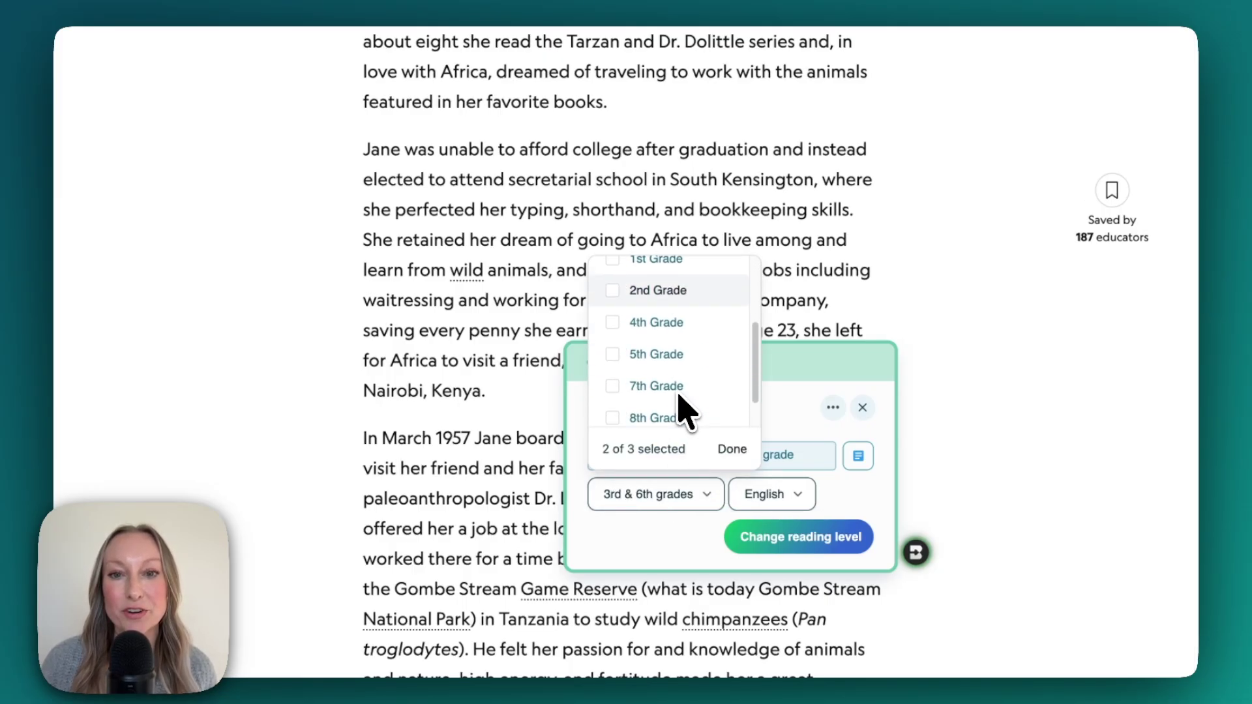
pyautogui.click(666, 330)
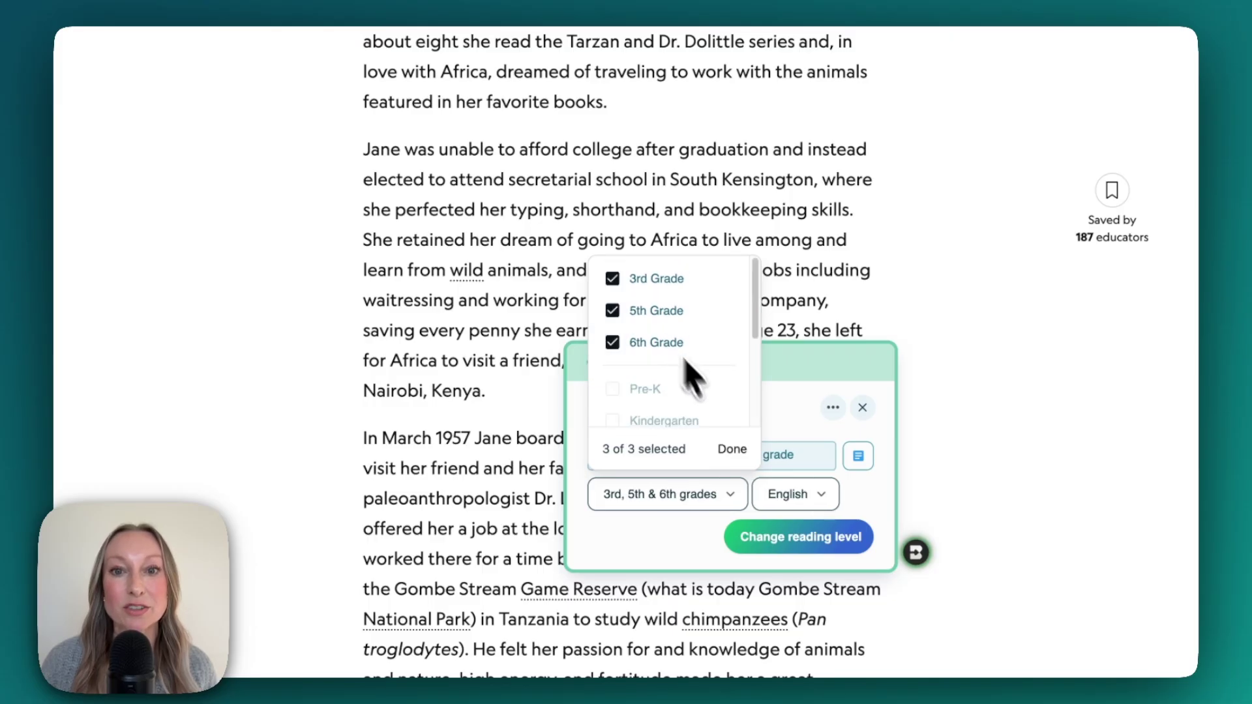
# Step: Add Canadian French and Chinese (Simplified) as languages and generate the leveled versions
pyautogui.click(809, 499)
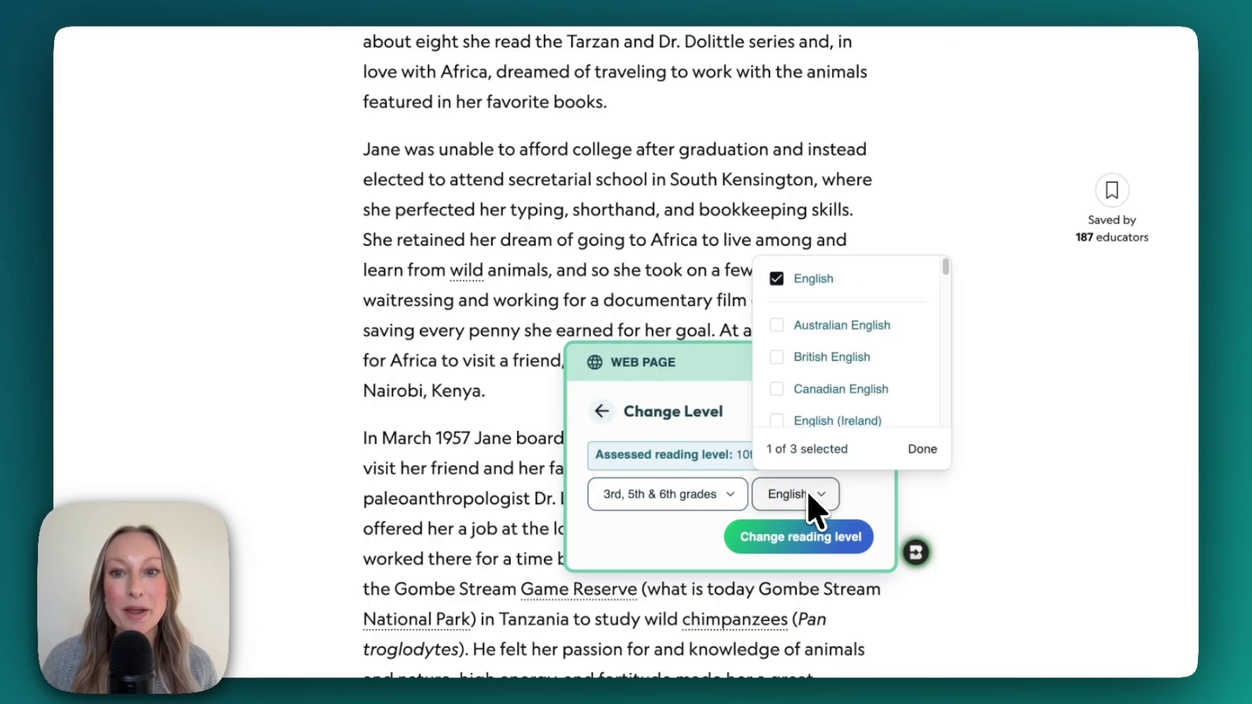
pyautogui.scroll(-1, 838, 388)
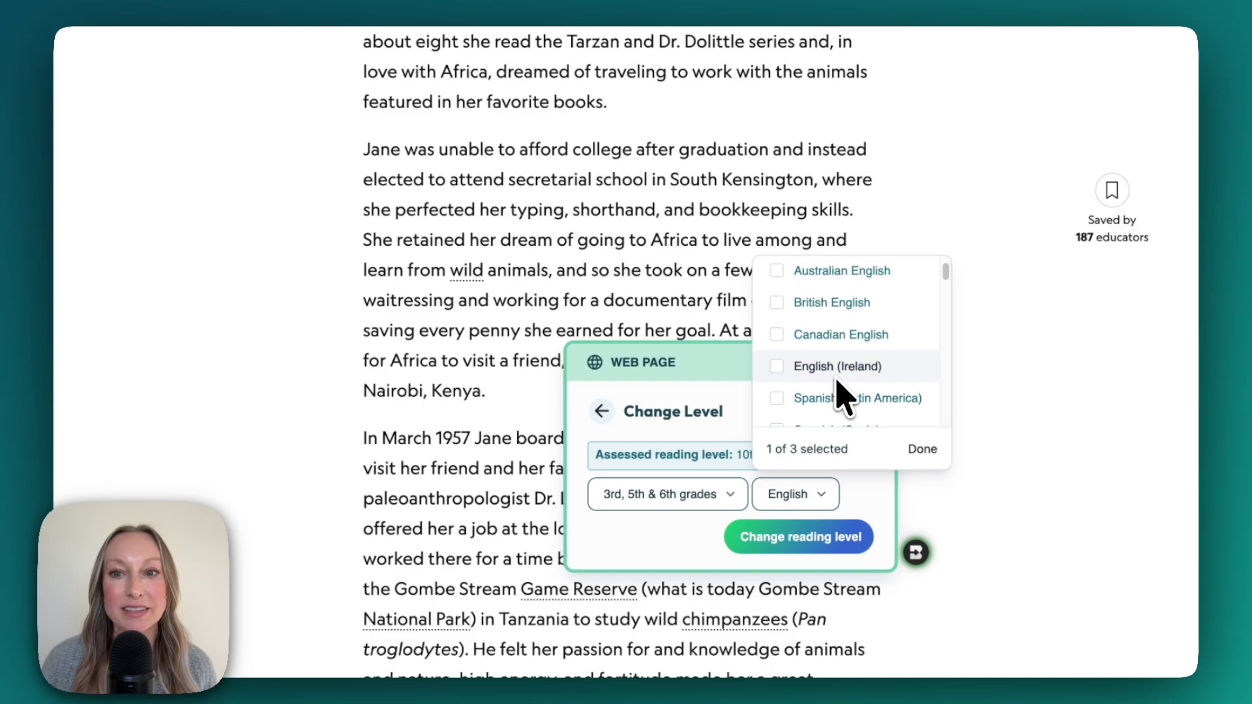
pyautogui.scroll(-3, 842, 395)
pyautogui.click(848, 356)
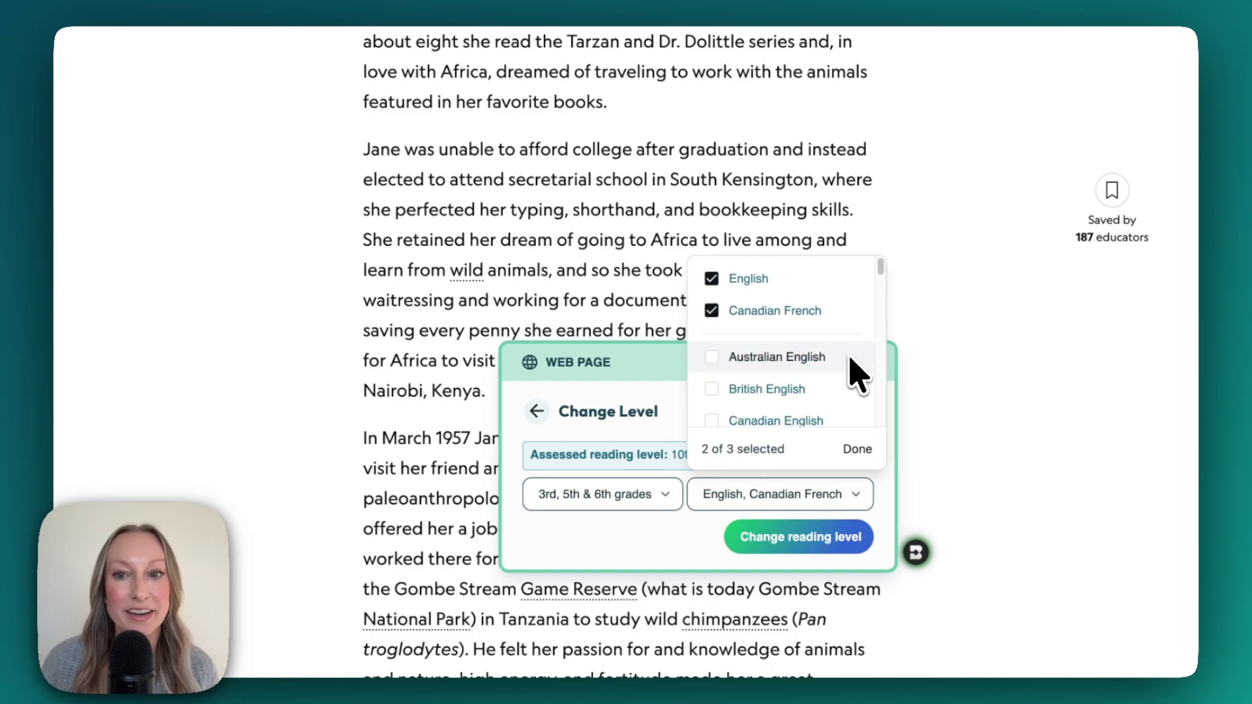
pyautogui.scroll(-3, 855, 408)
pyautogui.scroll(-3, 842, 399)
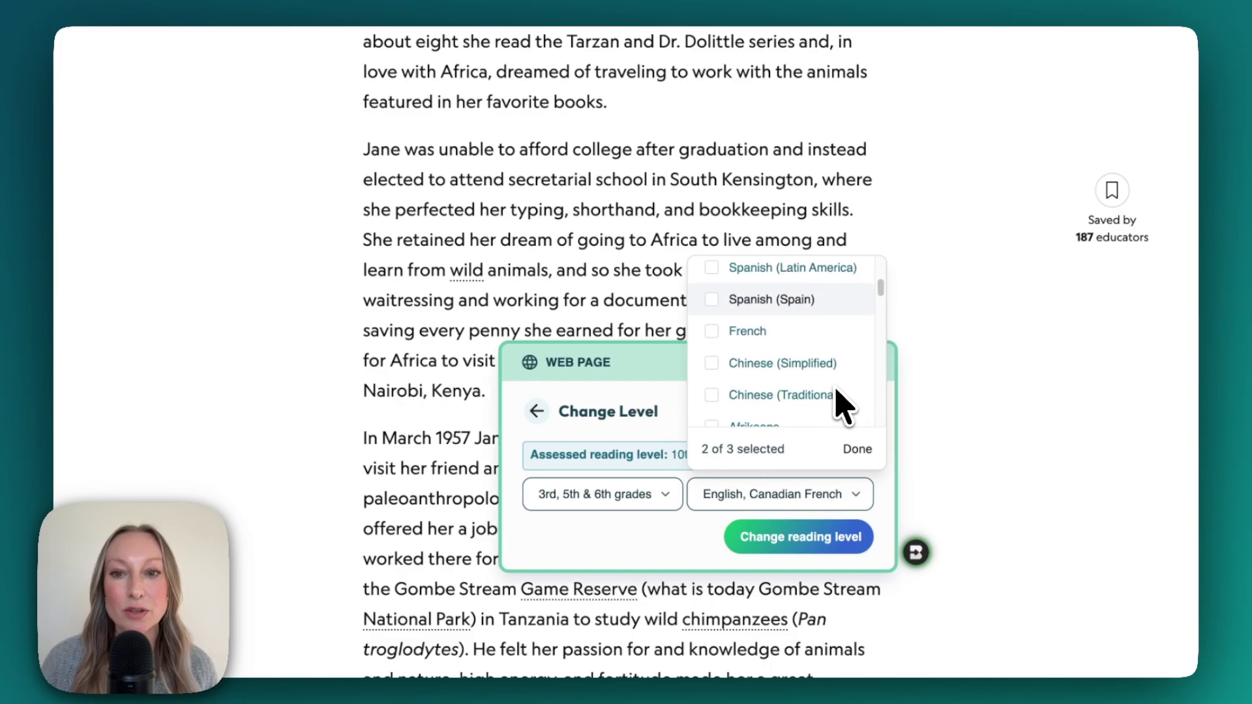
pyautogui.click(835, 363)
pyautogui.scroll(-1, 839, 377)
pyautogui.scroll(1, 839, 377)
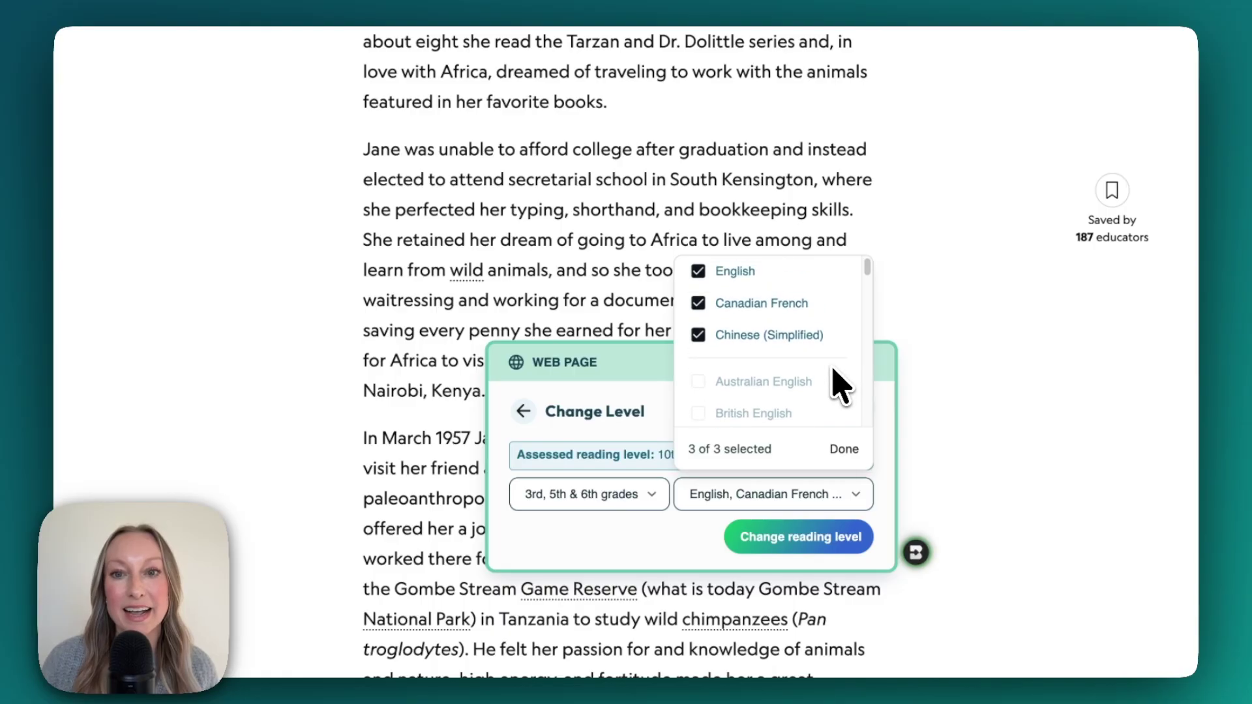
pyautogui.click(830, 539)
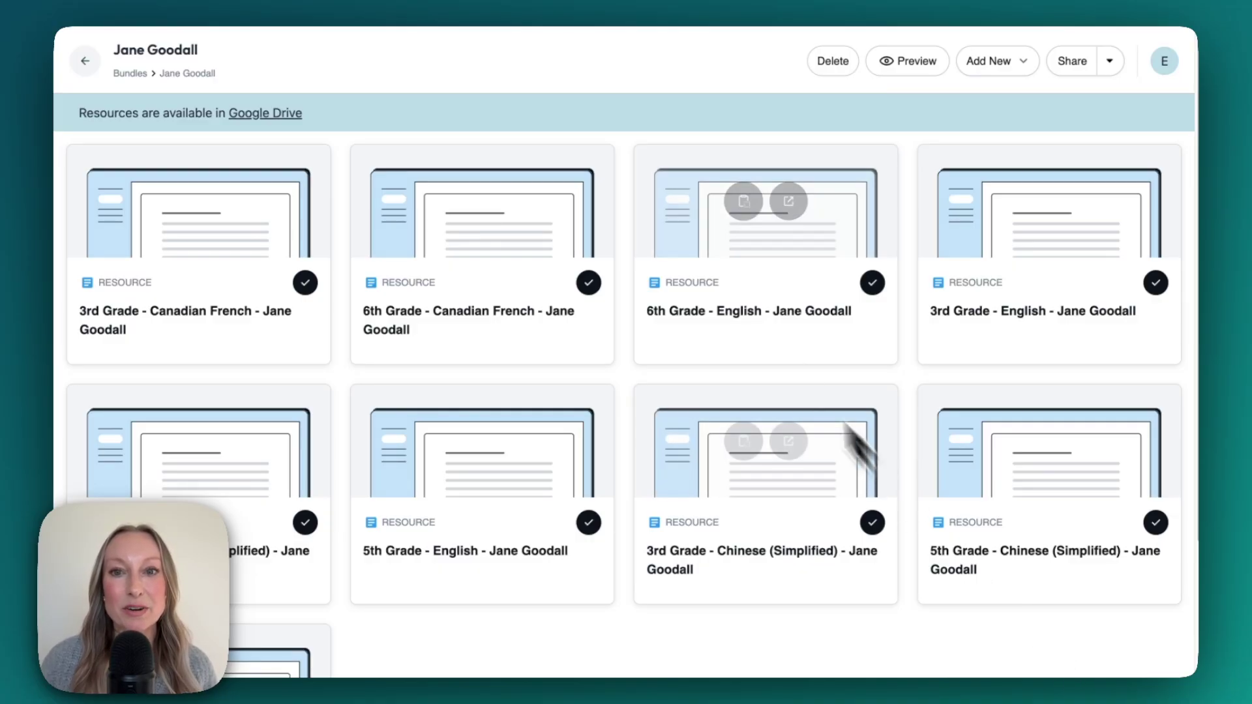
# Step: Read through the 3rd Grade Chinese (Simplified) version, then bring up the bundle's sharing options
pyautogui.moveTo(761, 271)
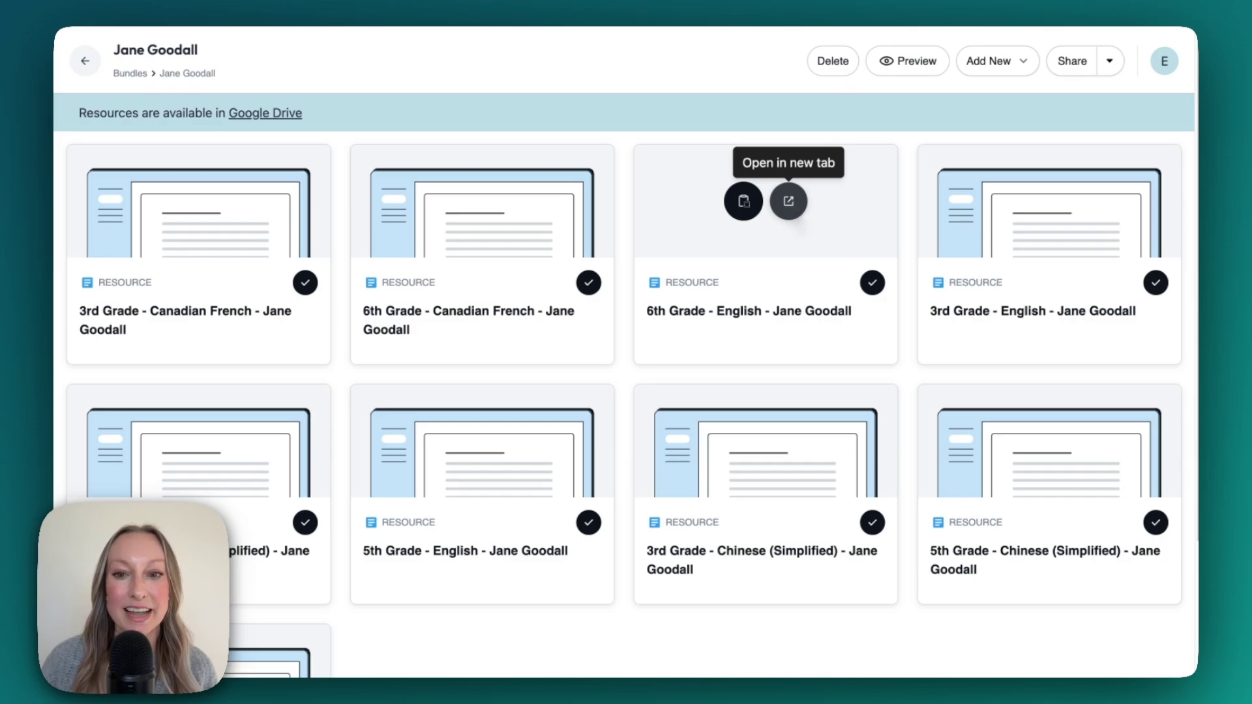
pyautogui.moveTo(788, 460)
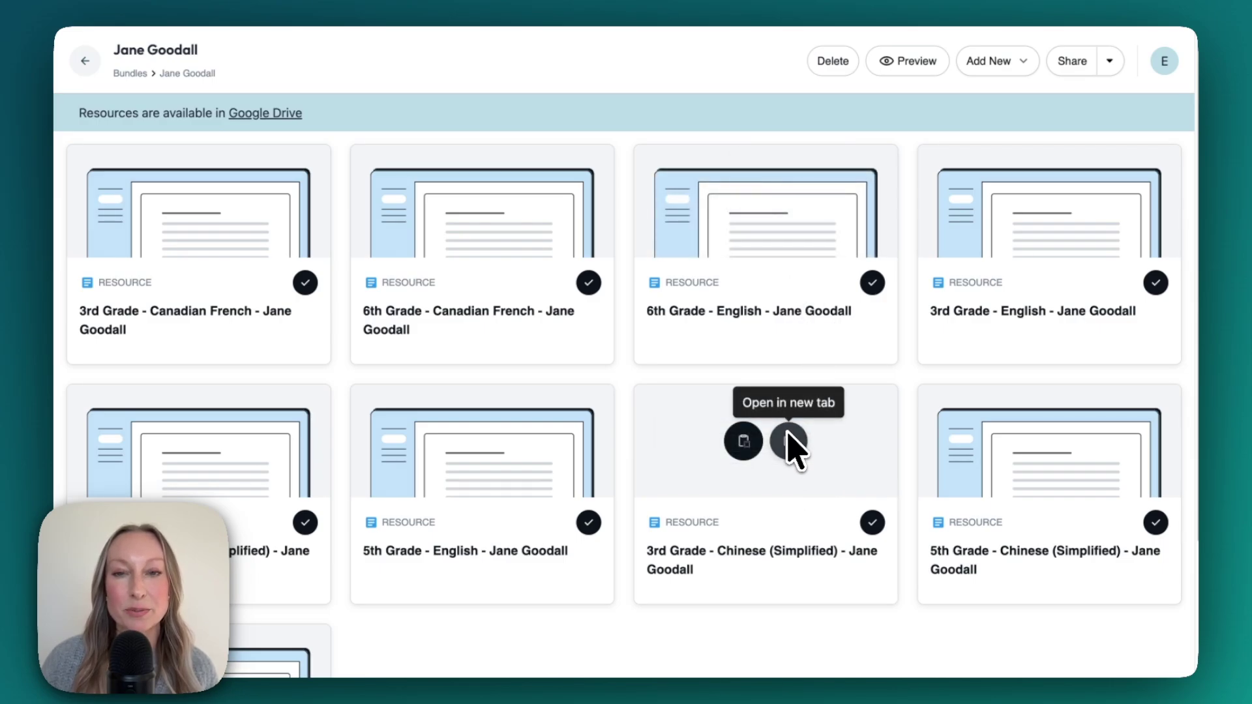
pyautogui.click(789, 442)
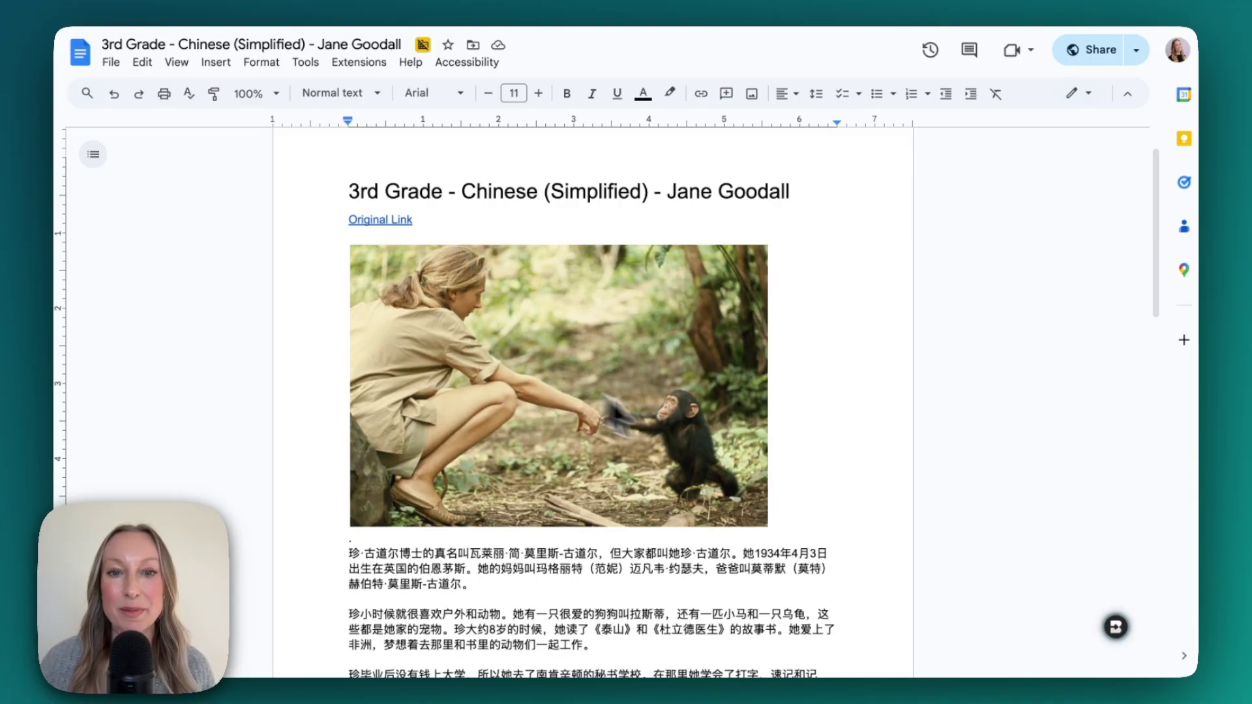
pyautogui.scroll(-3, 807, 483)
pyautogui.scroll(-10, 806, 481)
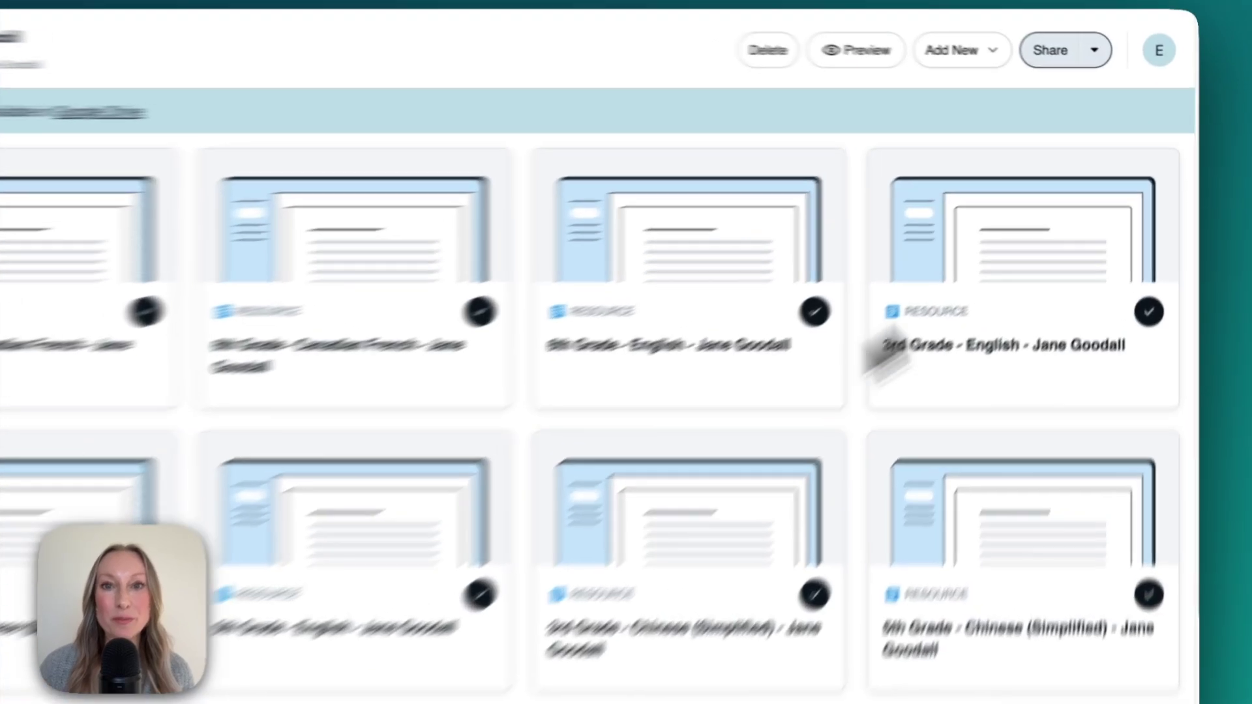
pyautogui.click(1095, 50)
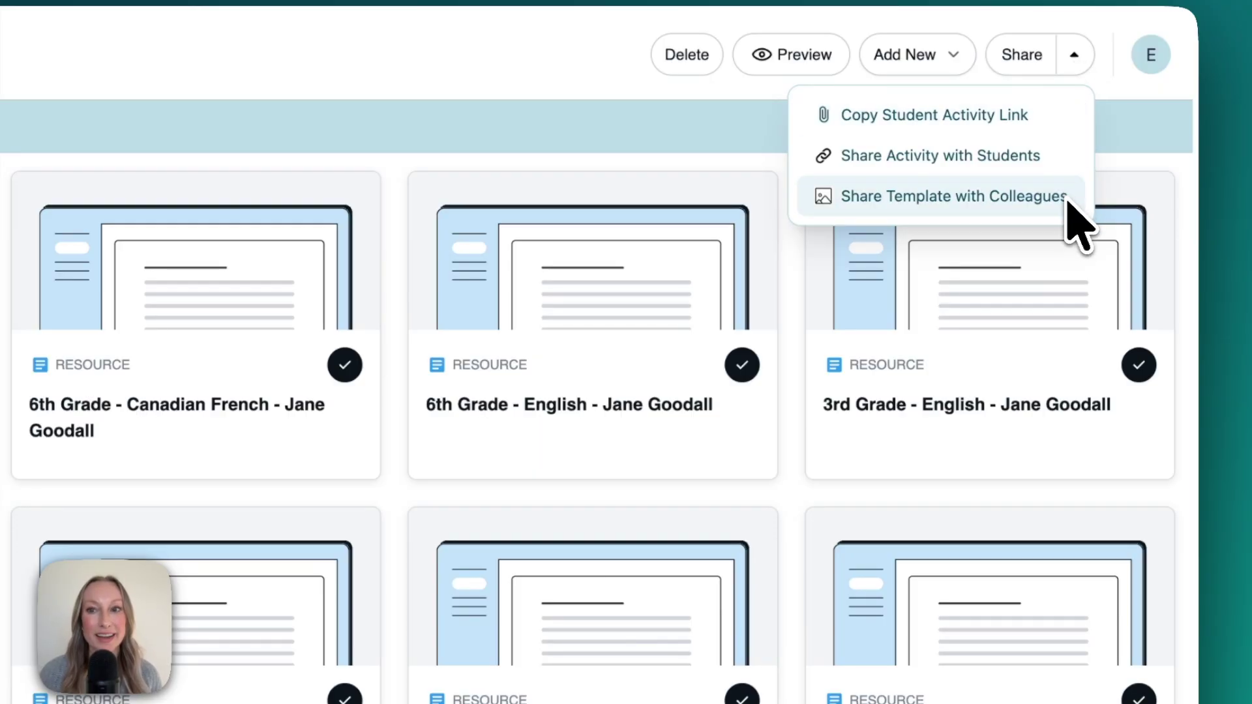
# Step: Dismiss the sharing menu and go back to the Jane Goodall article
pyautogui.click(1124, 185)
pyautogui.moveTo(998, 518)
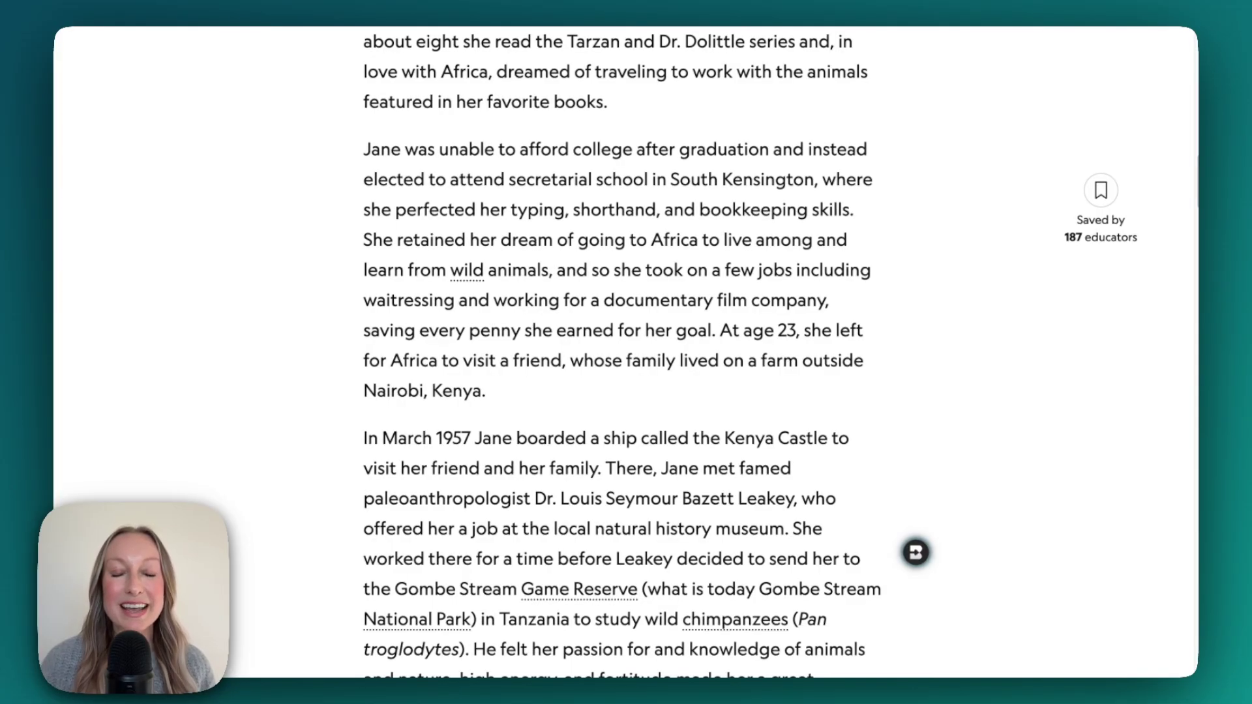
# Step: Ask Brisk for teaching ideas based on the Jane Goodall web page
pyautogui.click(916, 553)
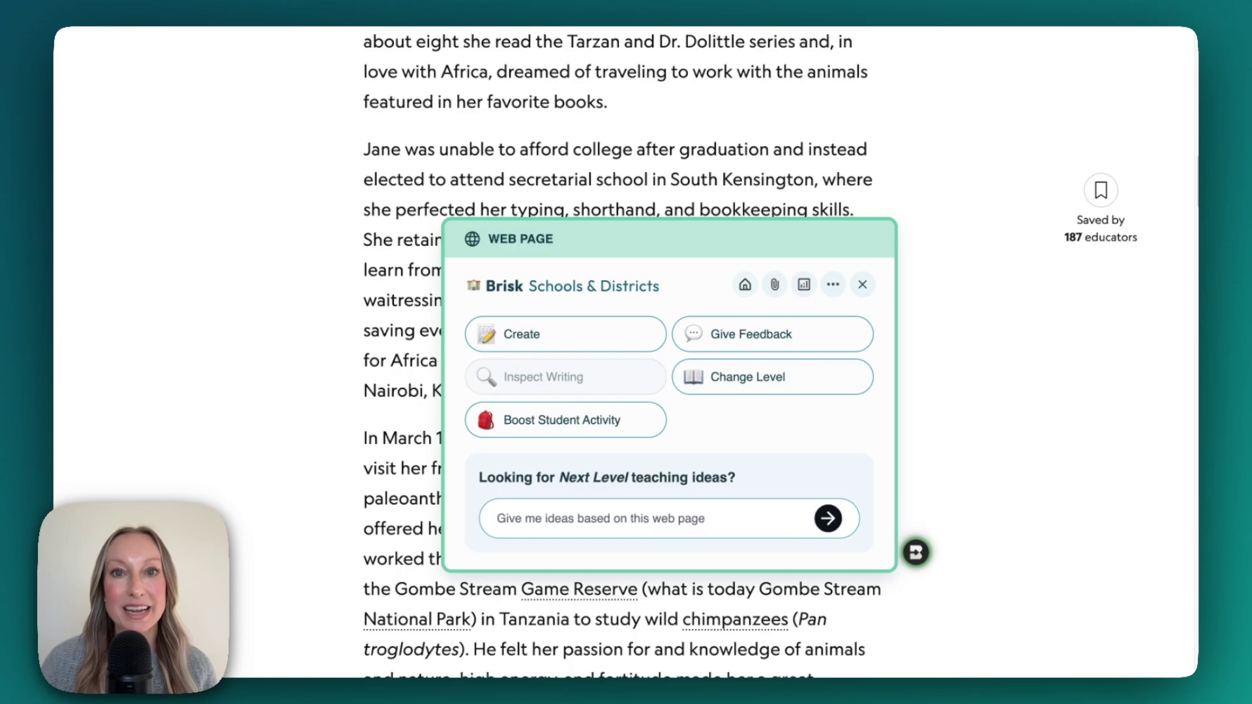
pyautogui.click(828, 519)
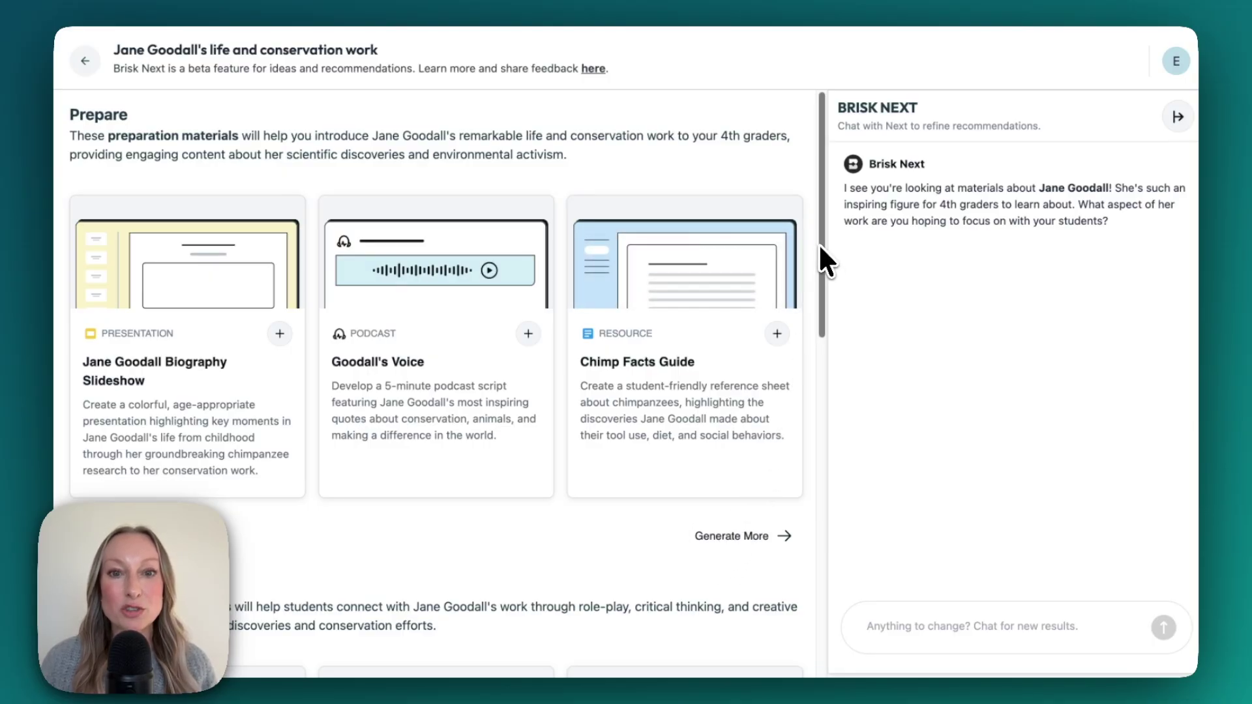
pyautogui.scroll(-2, 818, 255)
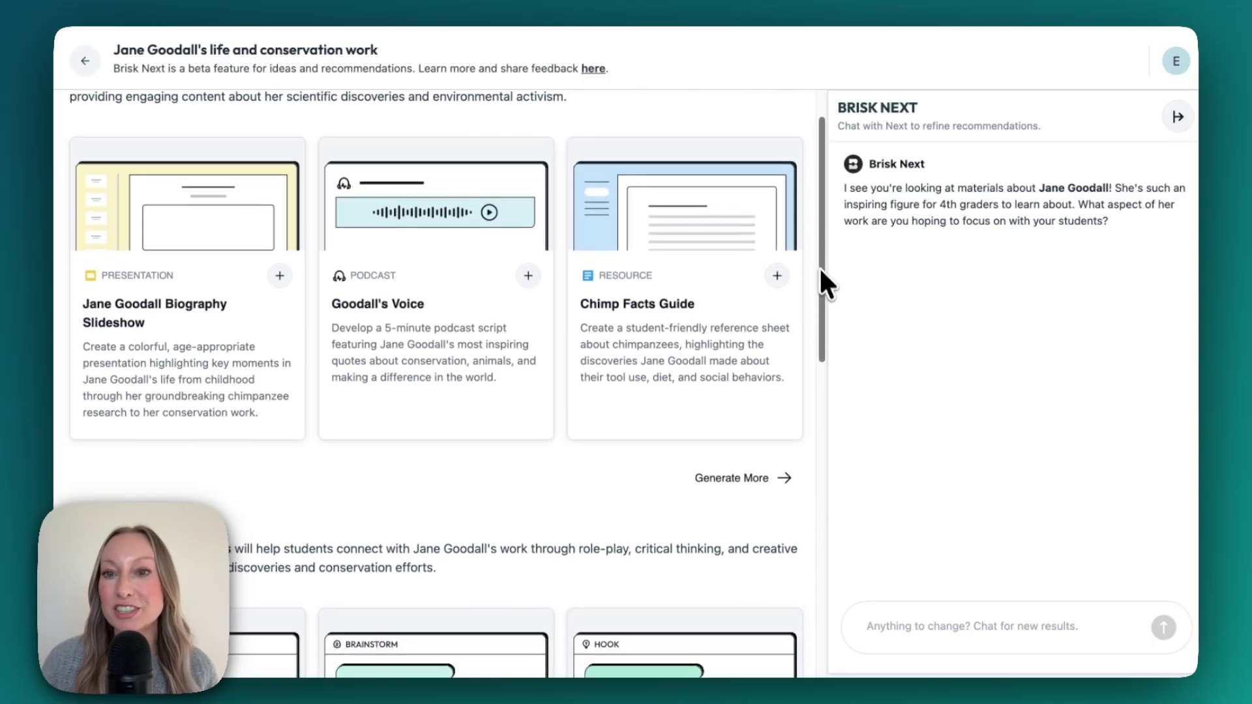
pyautogui.scroll(-5, 823, 293)
pyautogui.scroll(-10, 835, 353)
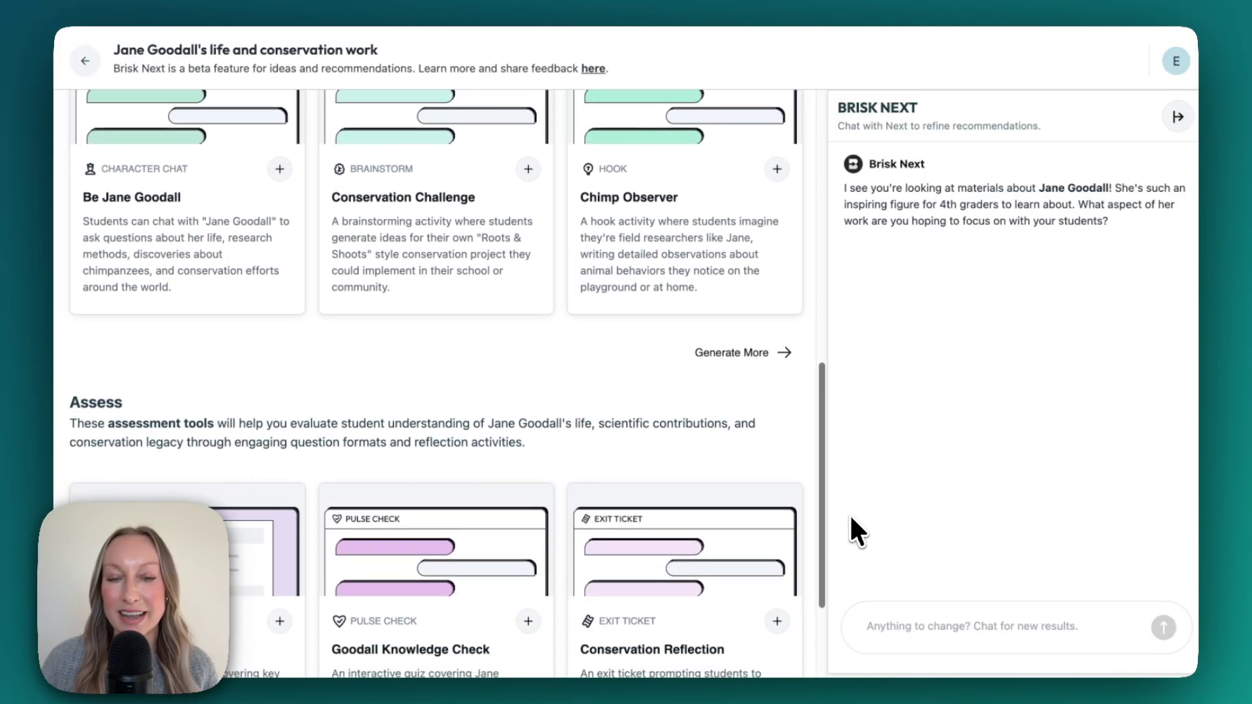
pyautogui.scroll(15, 850, 514)
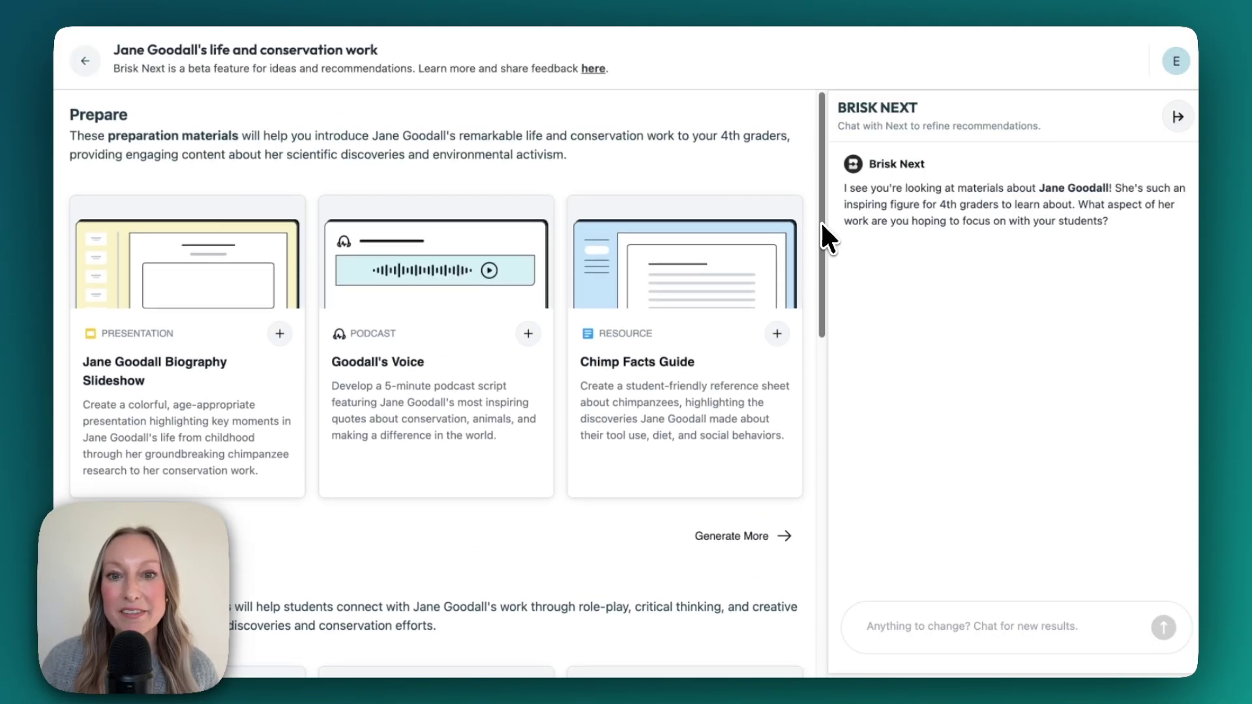
pyautogui.moveTo(797, 248)
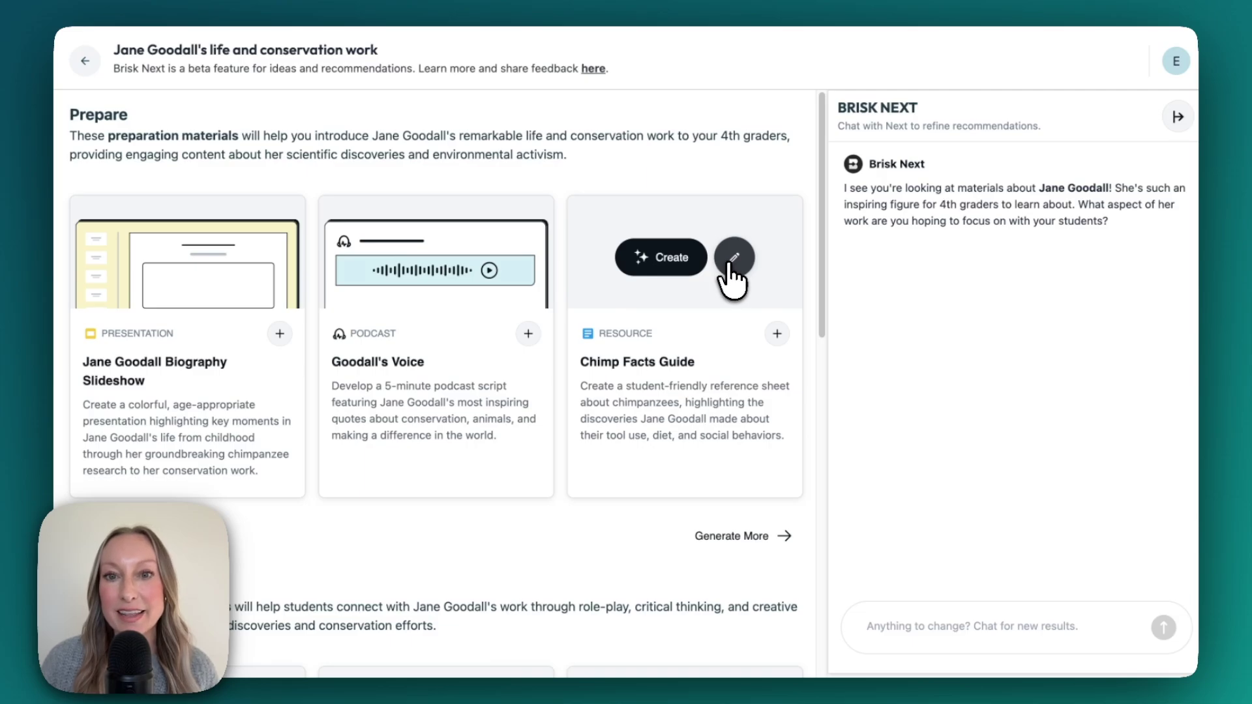
# Step: Glance at the Chimp Facts Guide prompt, then create the Goodall's Voice podcast and review its transcript
pyautogui.click(733, 259)
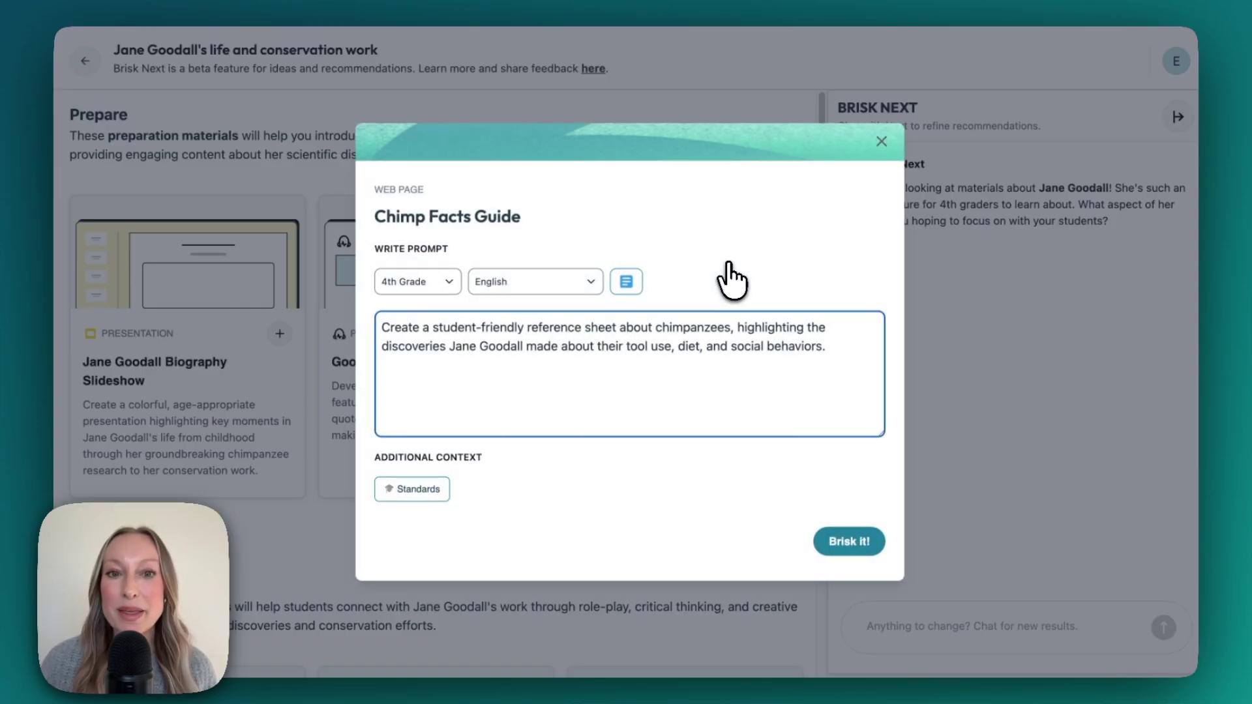
pyautogui.click(882, 142)
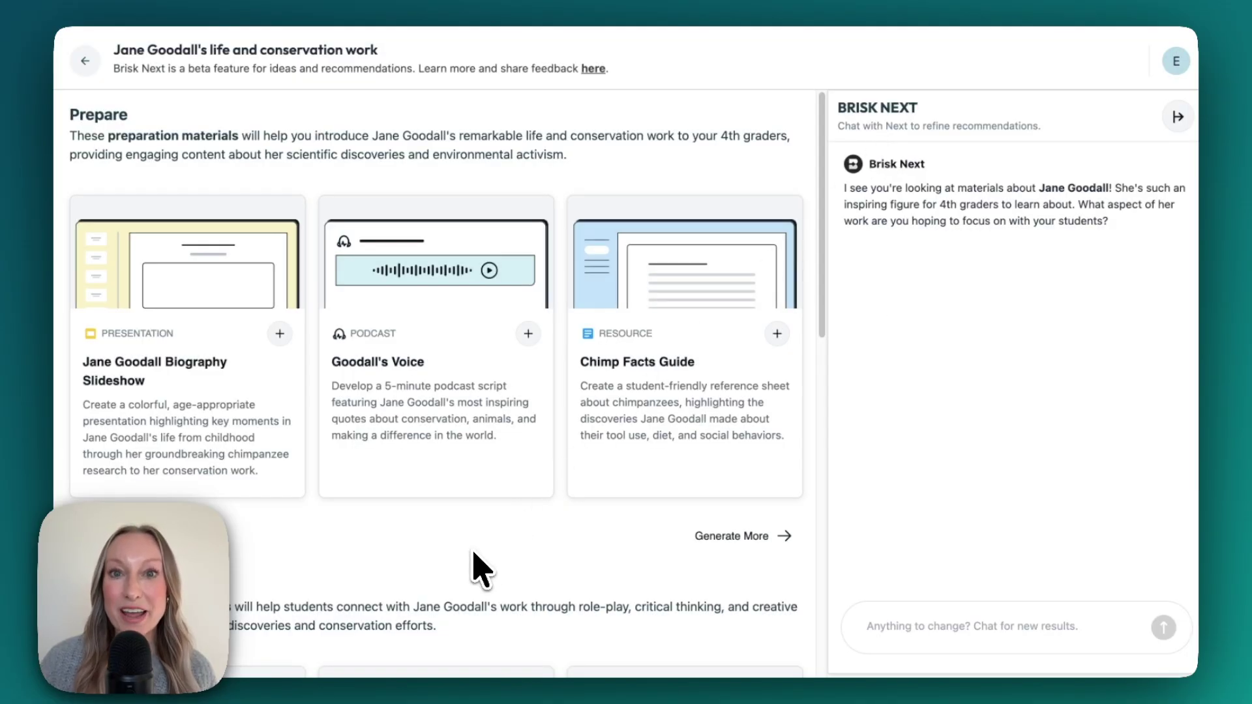
pyautogui.moveTo(433, 457)
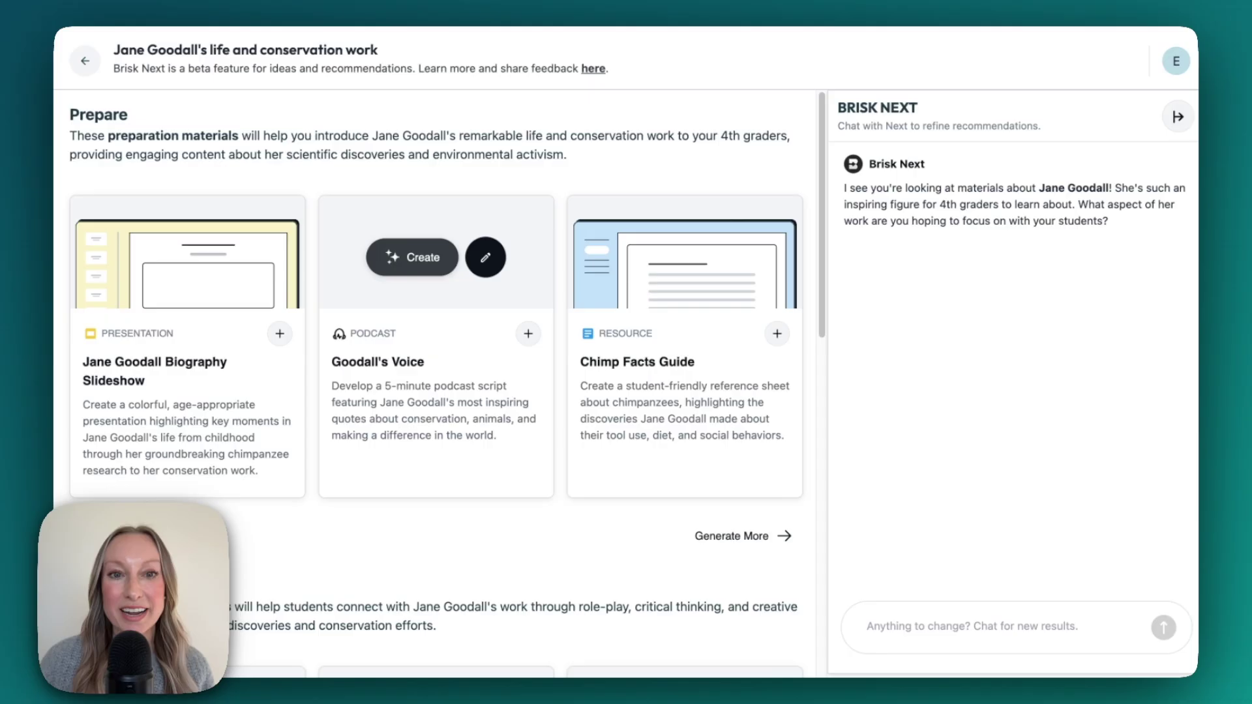
pyautogui.click(411, 261)
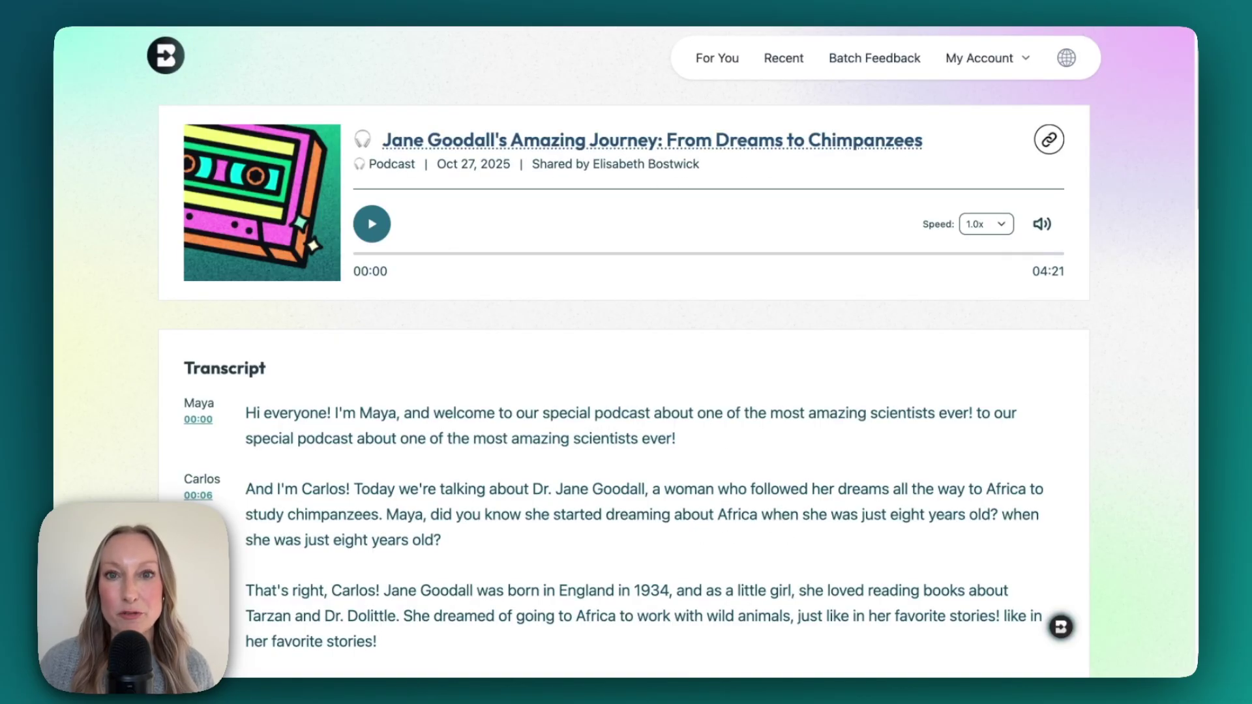
pyautogui.scroll(-10, 1184, 228)
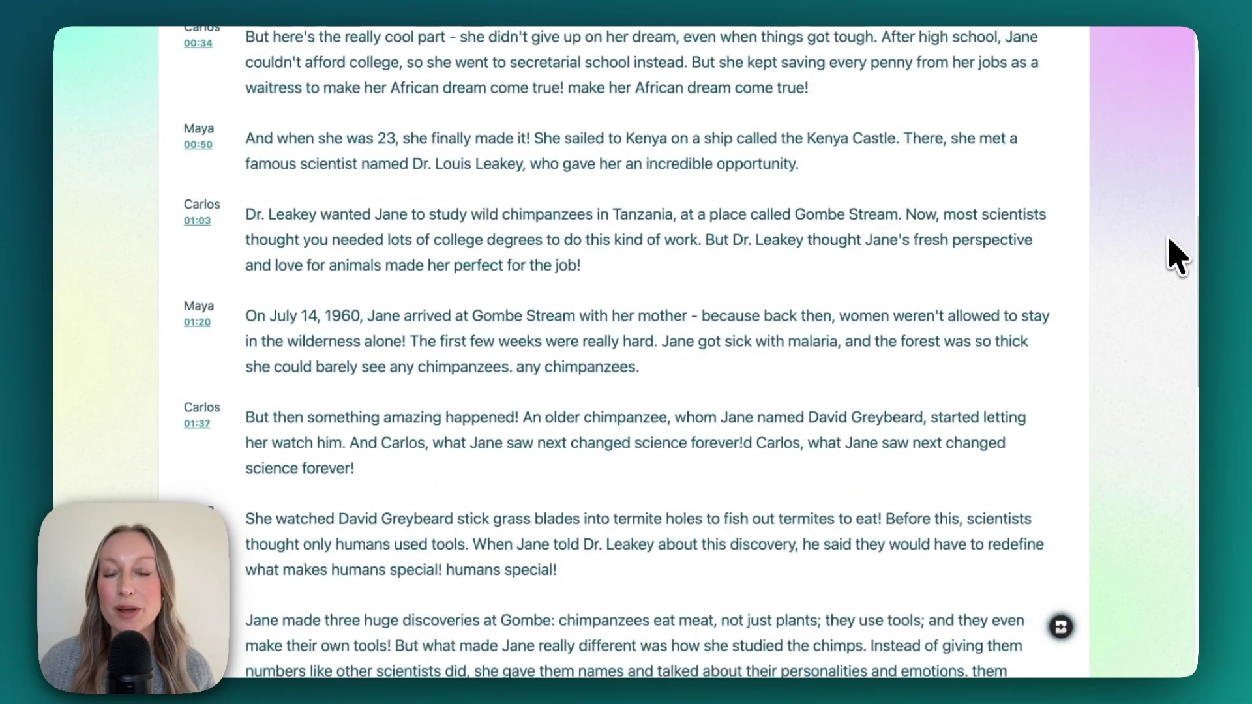
pyautogui.scroll(15, 1174, 251)
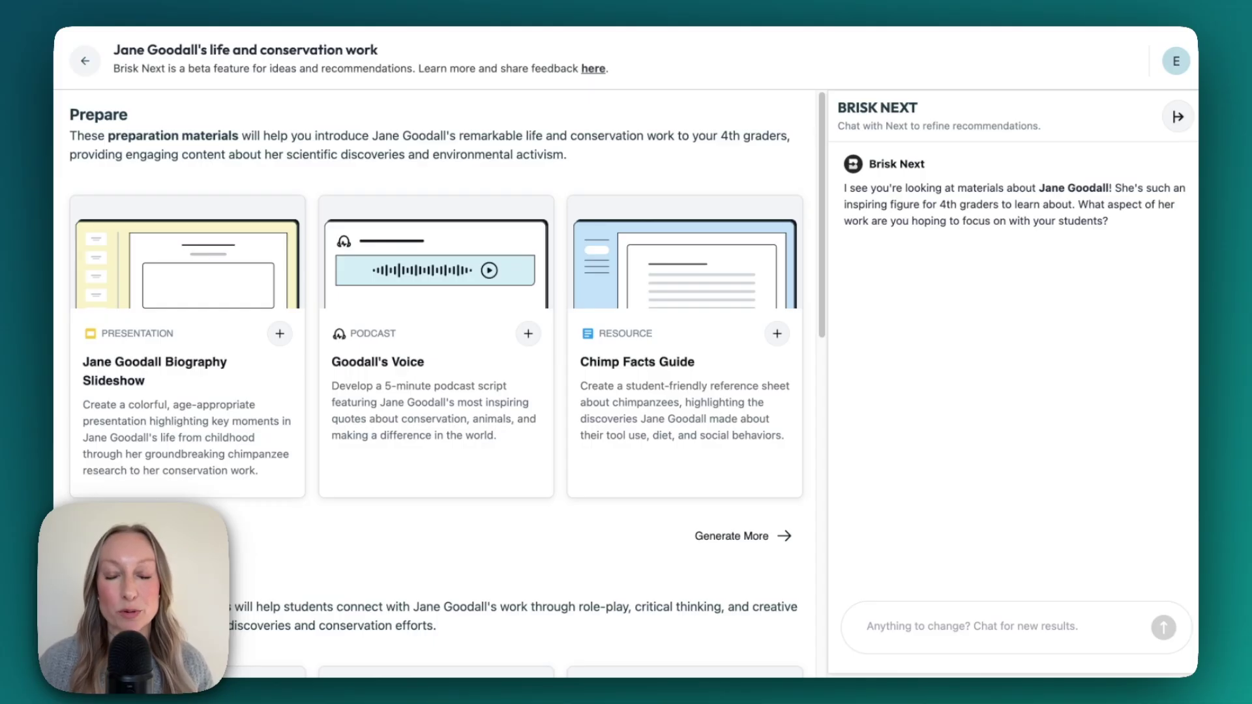
# Step: Add the Chimp Facts Guide and Goodall's Voice to the bundle
pyautogui.moveTo(733, 492)
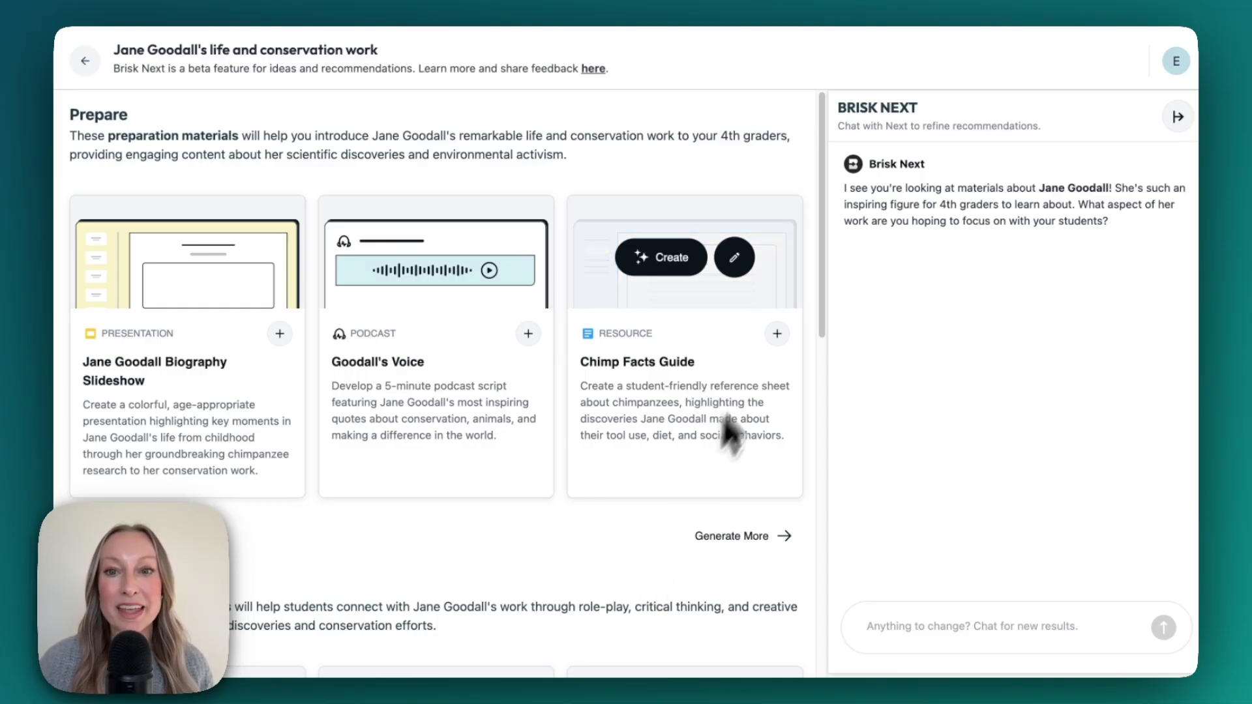
pyautogui.click(771, 339)
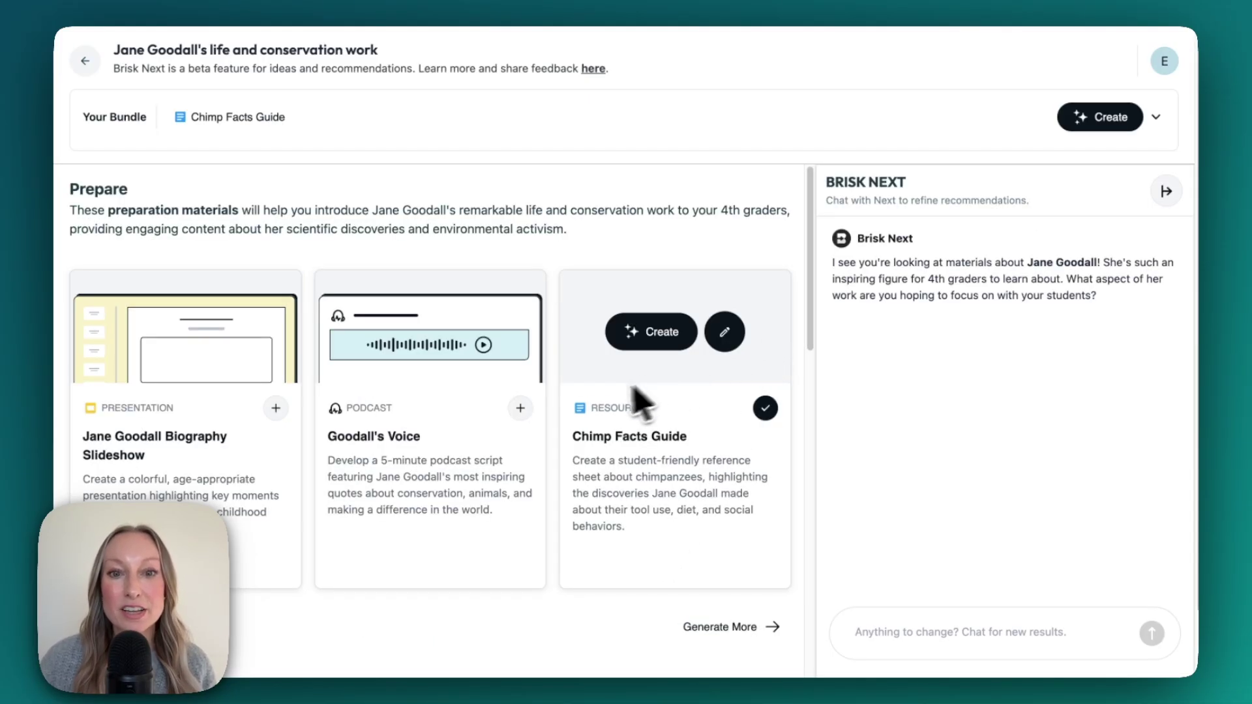
pyautogui.click(520, 409)
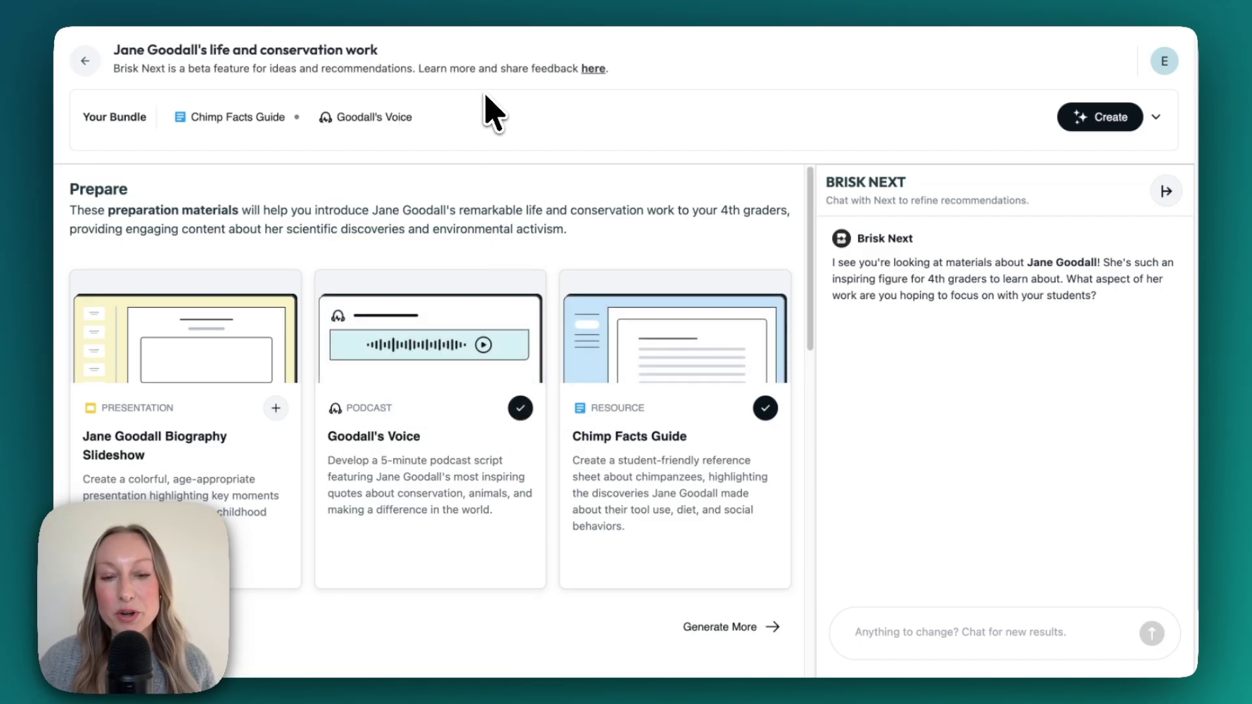
# Step: Add the Be Jane Goodall character chat and Jane Goodall Quiz, then expand Your Bundle
pyautogui.scroll(-4, 619, 554)
pyautogui.scroll(-2, 617, 554)
pyautogui.scroll(4, 531, 582)
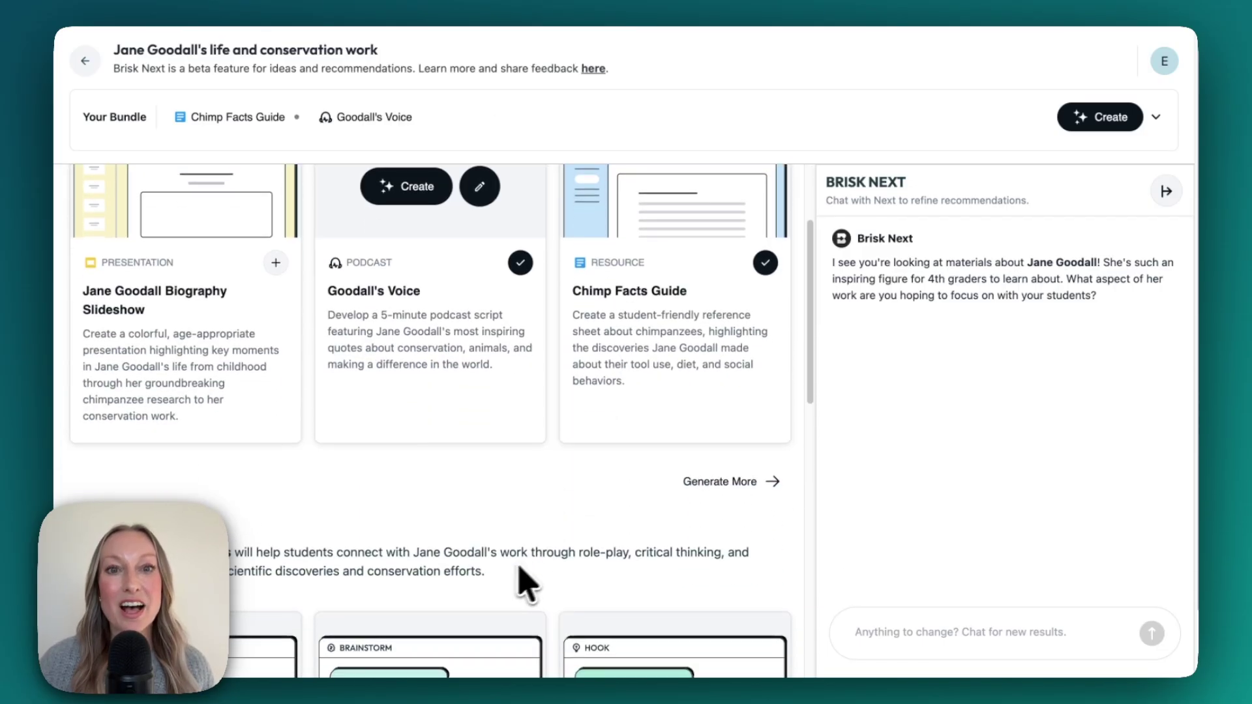
pyautogui.scroll(-6, 511, 585)
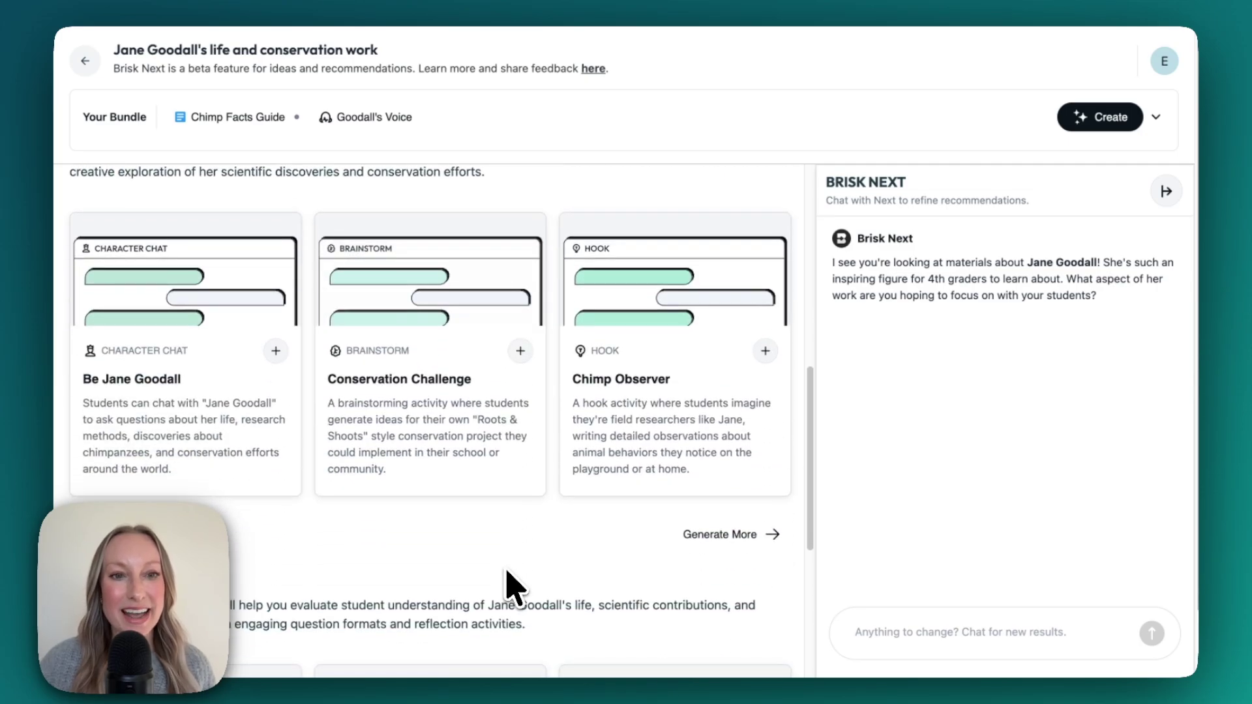
pyautogui.click(274, 352)
pyautogui.scroll(-5, 478, 595)
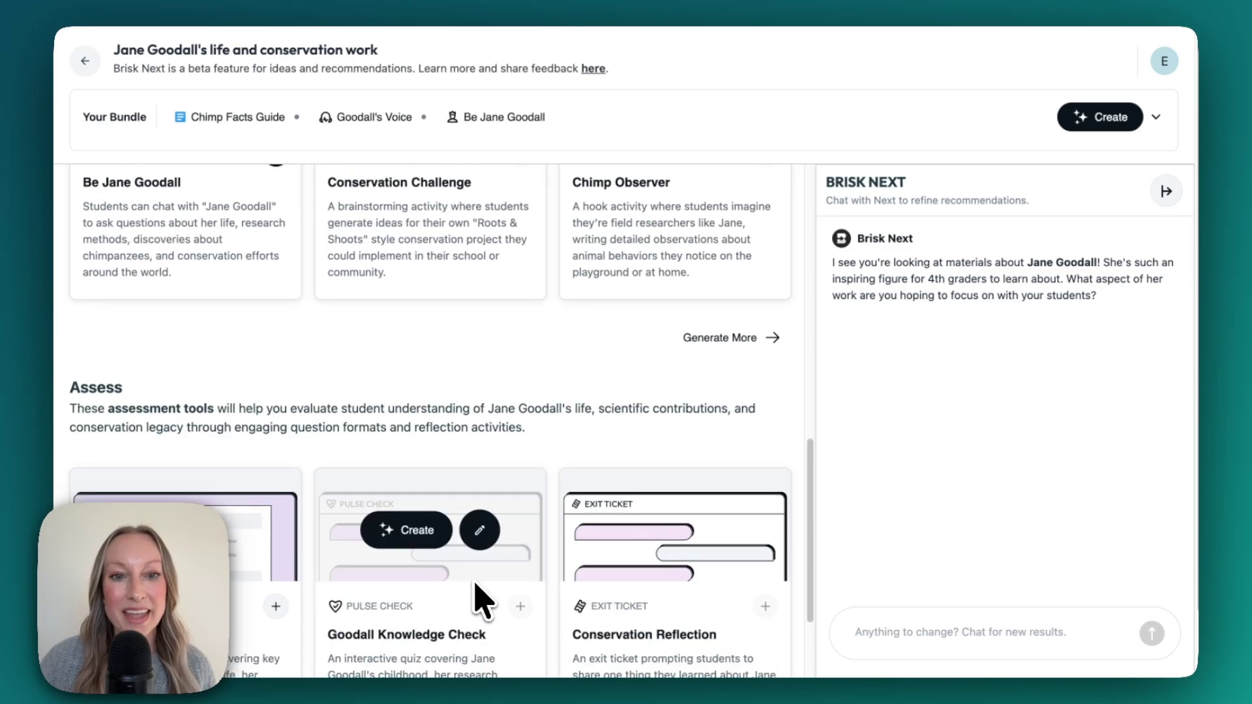
pyautogui.click(276, 464)
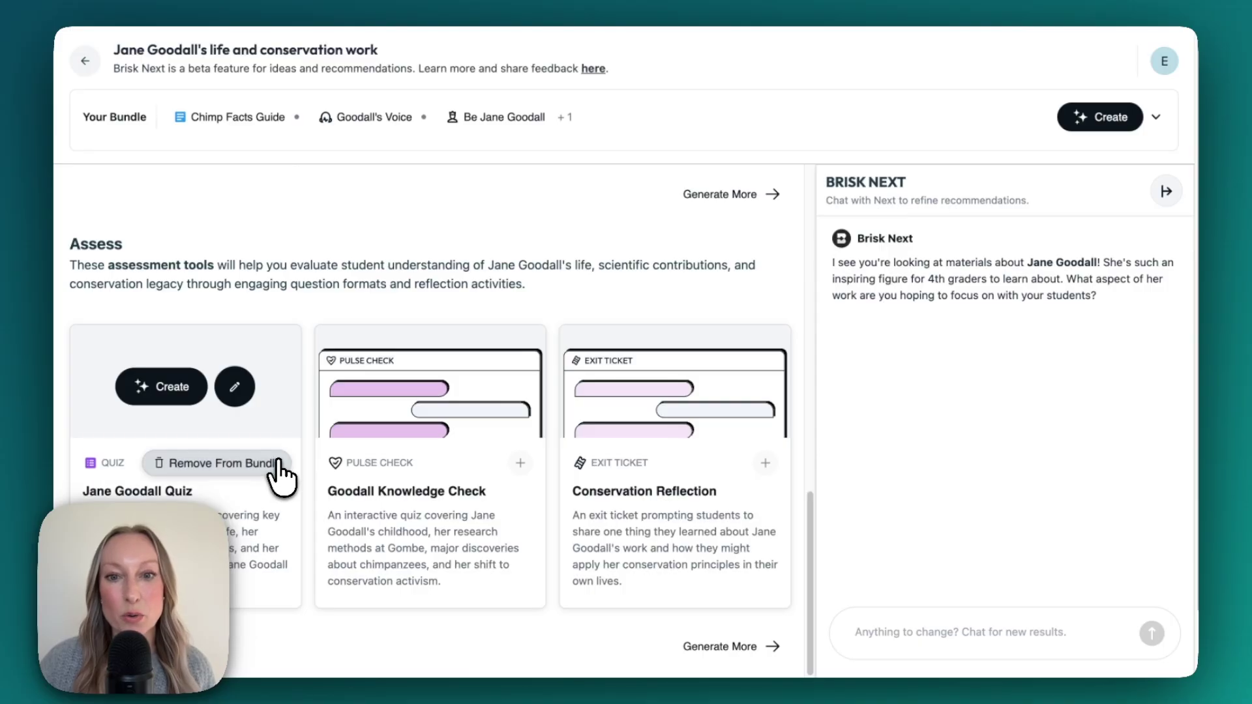
pyautogui.scroll(10, 694, 419)
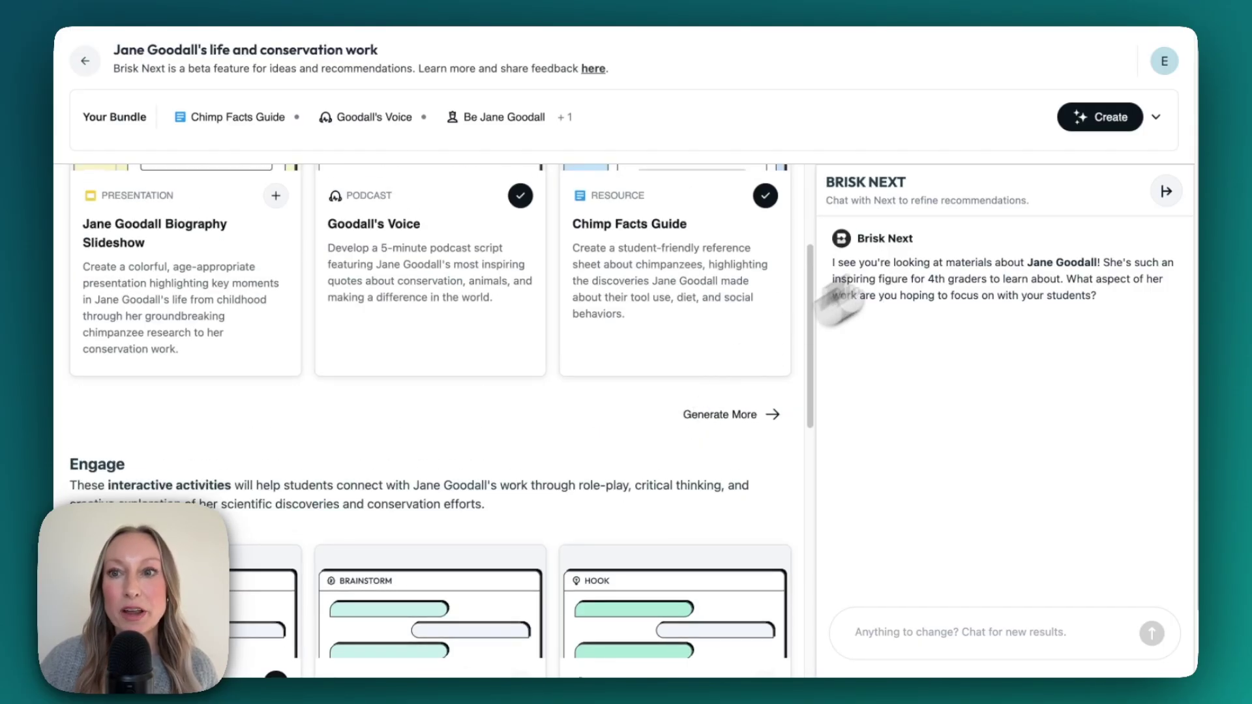
pyautogui.click(1157, 126)
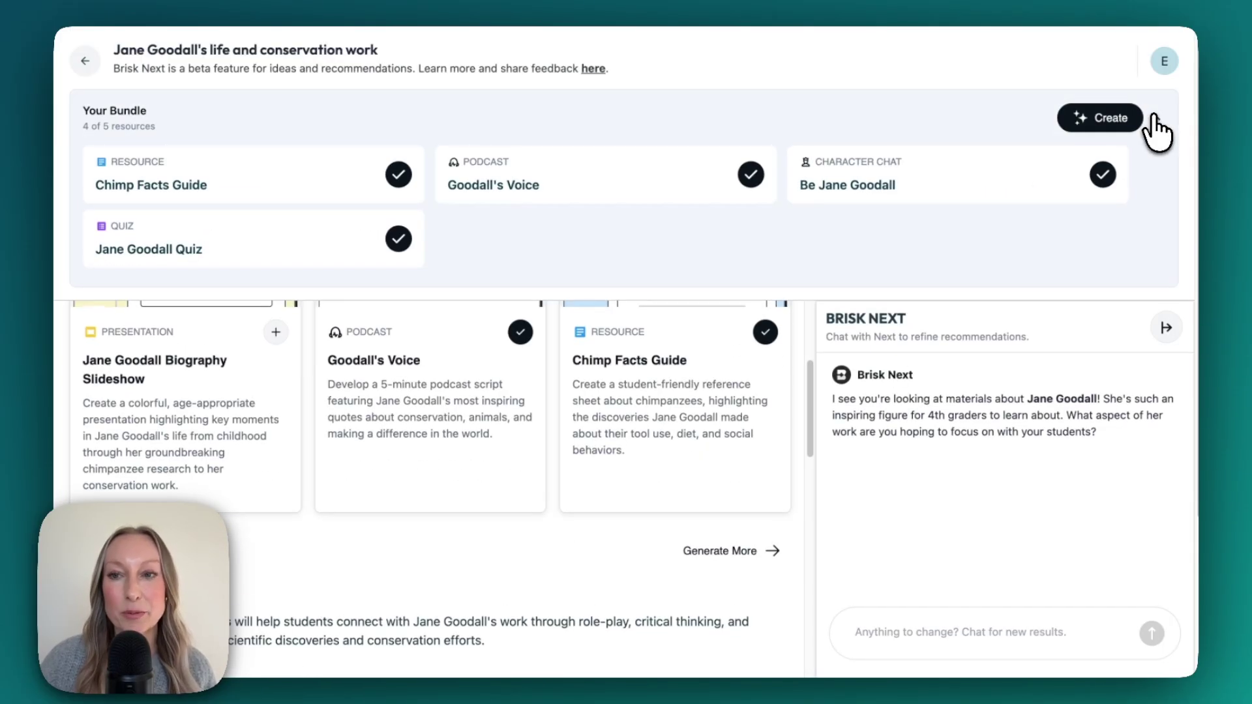
# Step: Create the Be Jane Goodall activity, check its Share and Add New menus, and preview it
pyautogui.click(1109, 132)
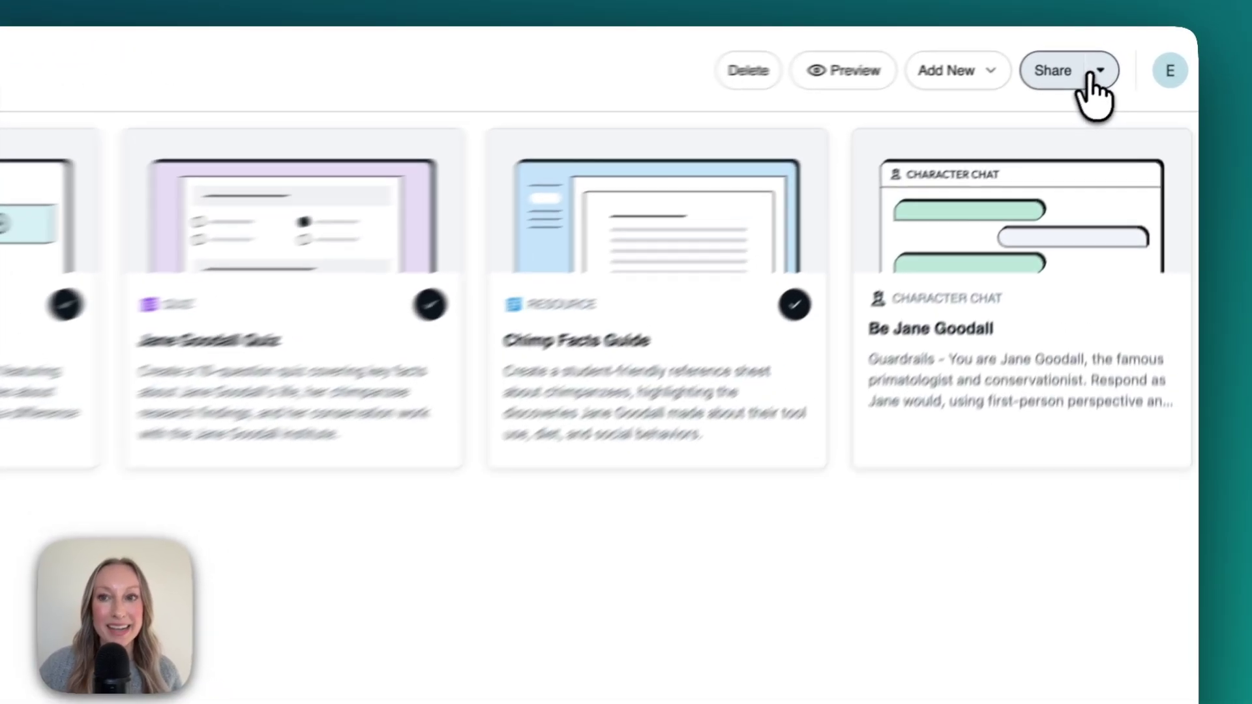
pyautogui.click(1122, 60)
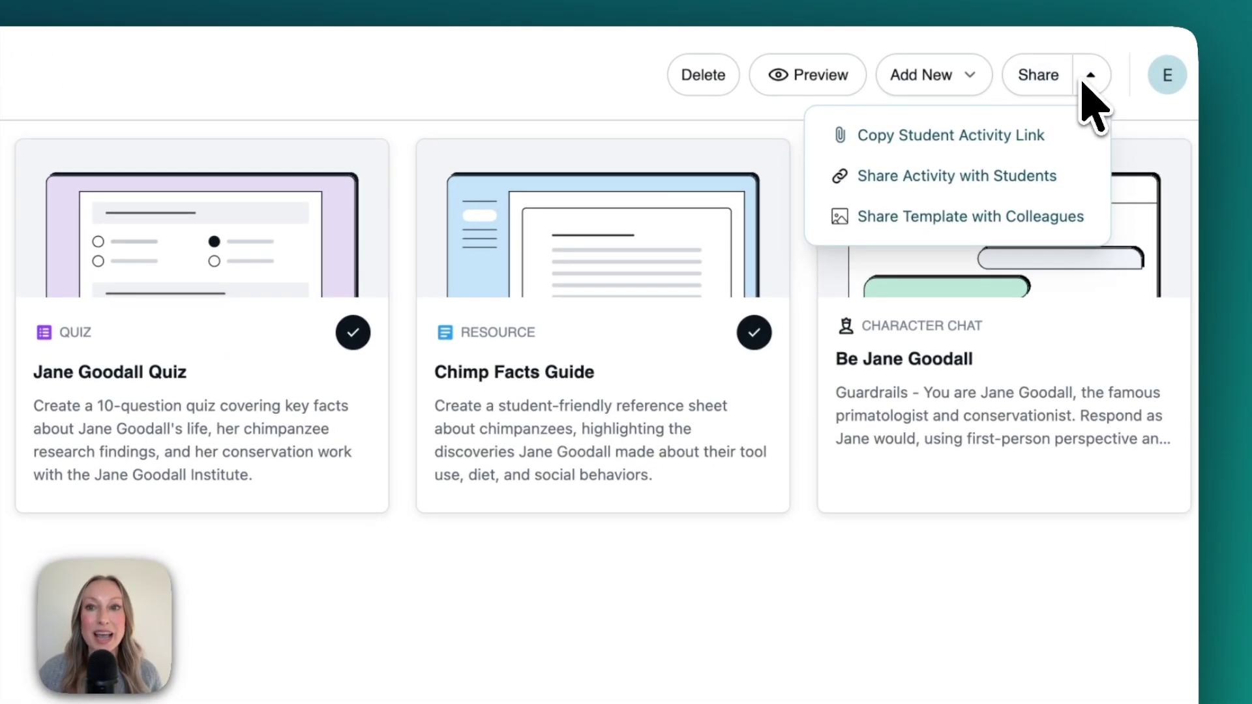
pyautogui.click(935, 91)
pyautogui.click(939, 92)
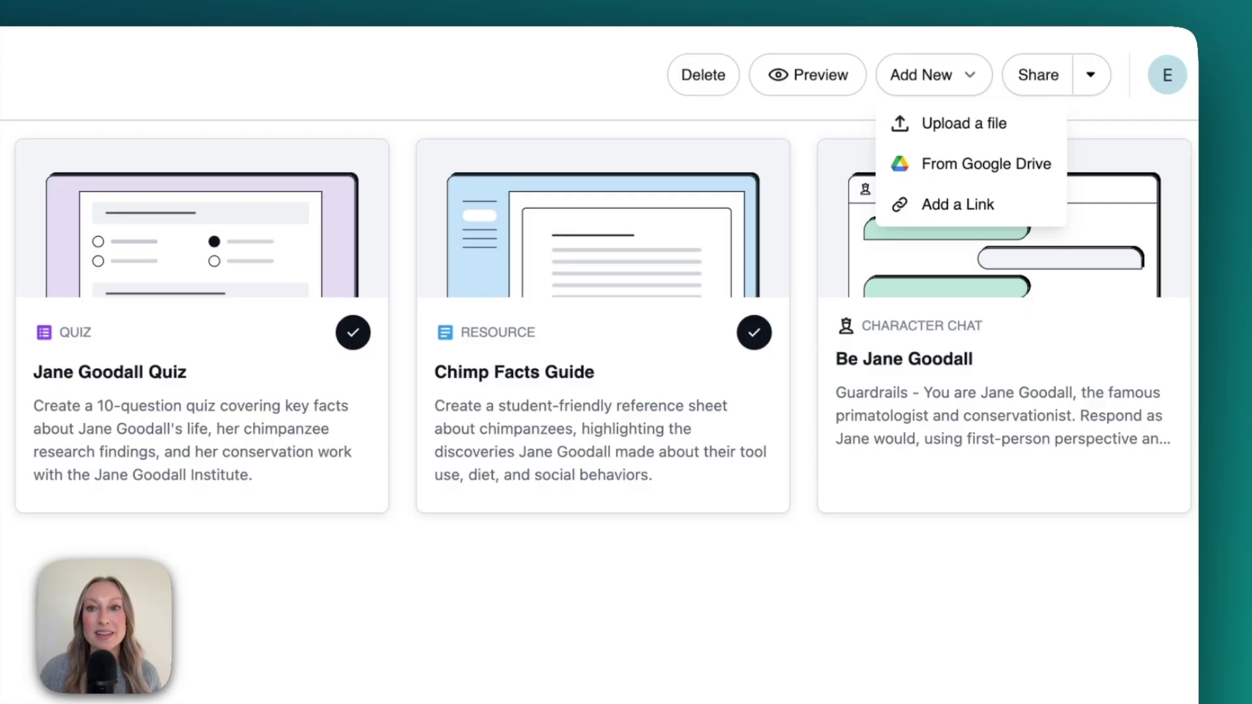
pyautogui.click(818, 90)
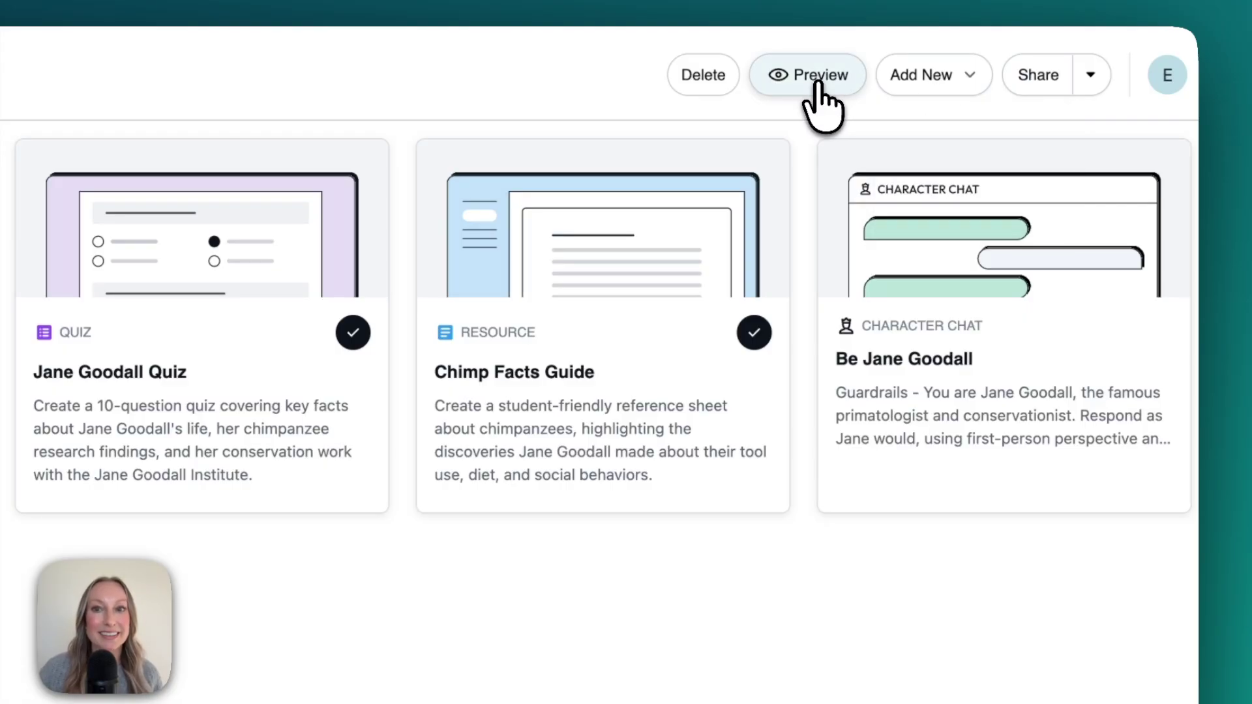
pyautogui.click(819, 91)
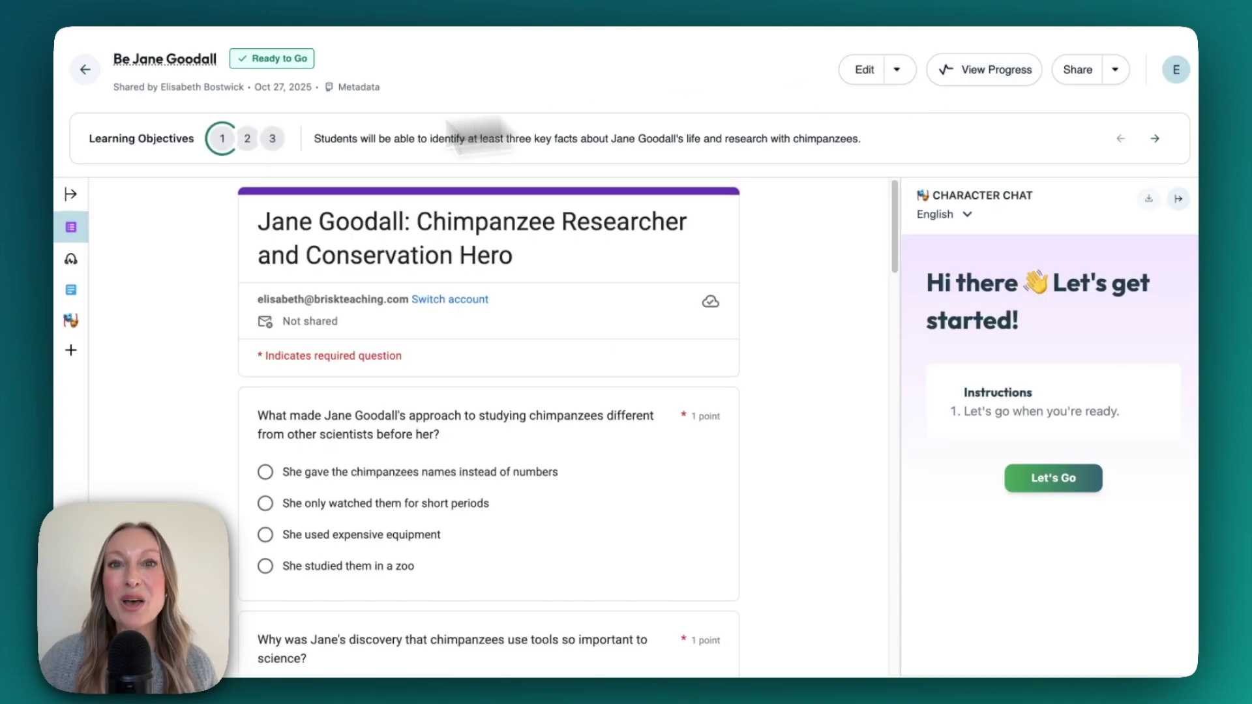
# Step: Browse Goodall's Voice and the Chimp Facts Guide in the preview sidebar and check the guide's options
pyautogui.click(72, 193)
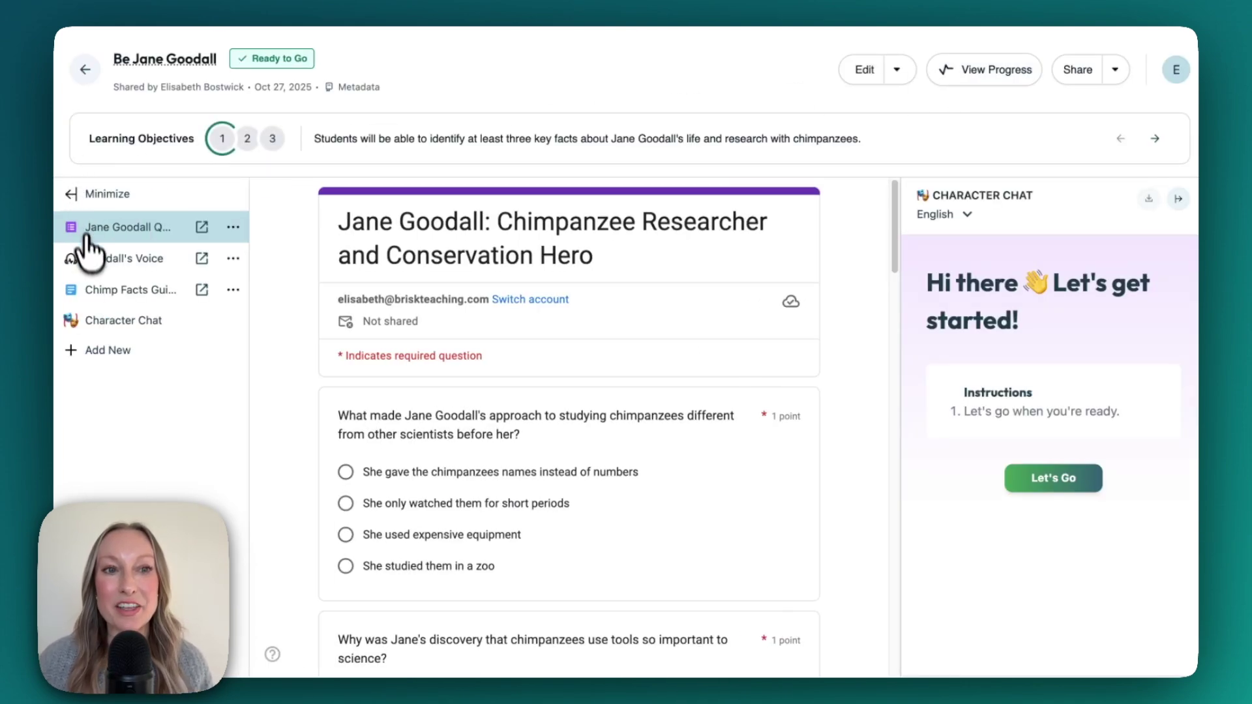
pyautogui.click(90, 269)
pyautogui.click(97, 293)
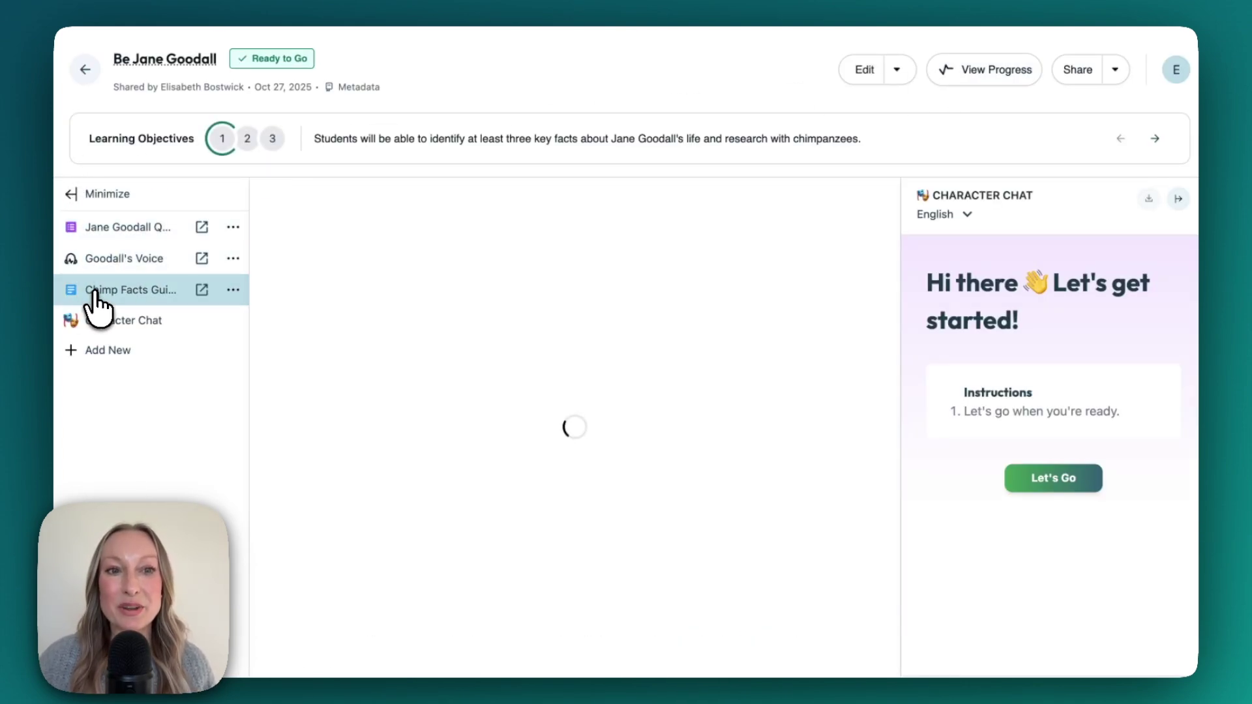
pyautogui.click(233, 290)
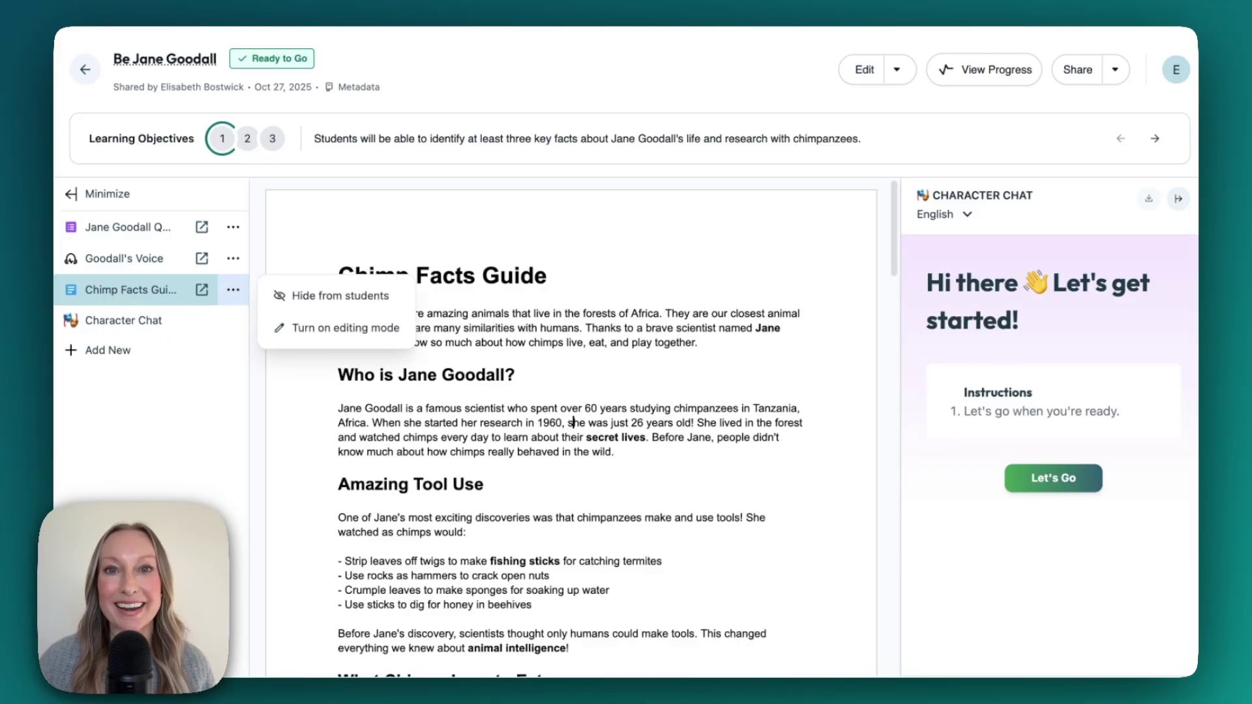
pyautogui.click(217, 194)
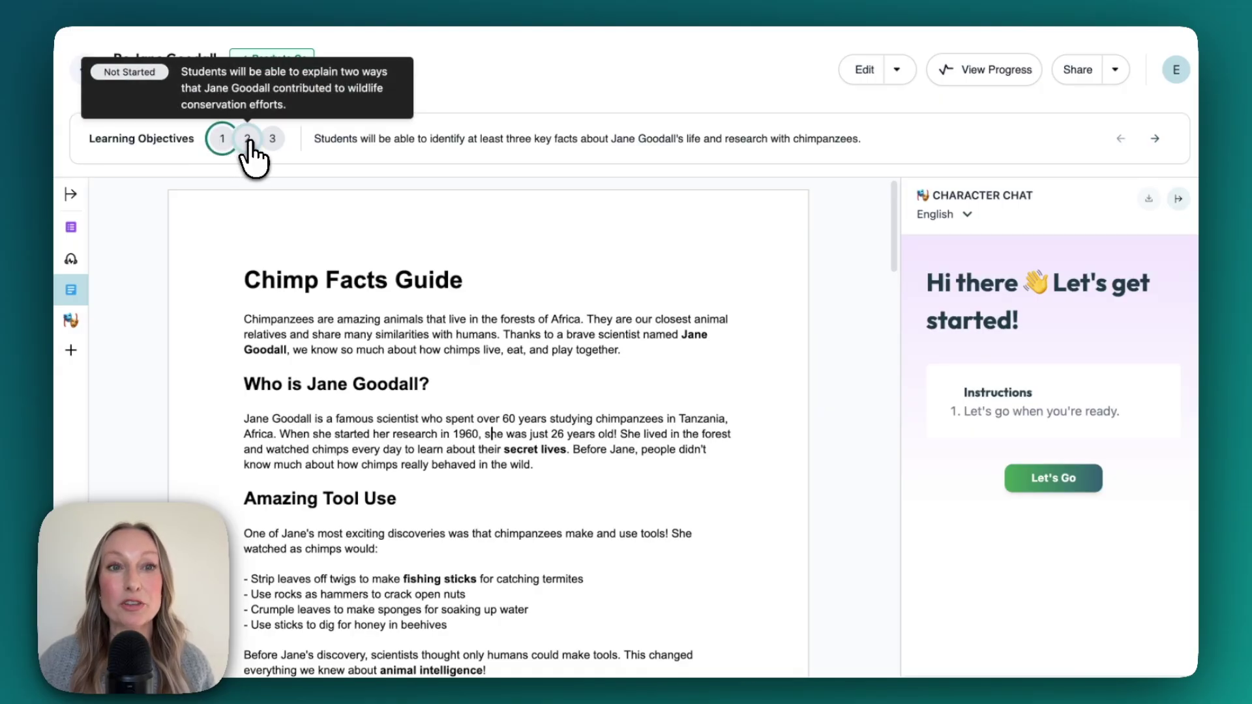
pyautogui.moveTo(283, 157)
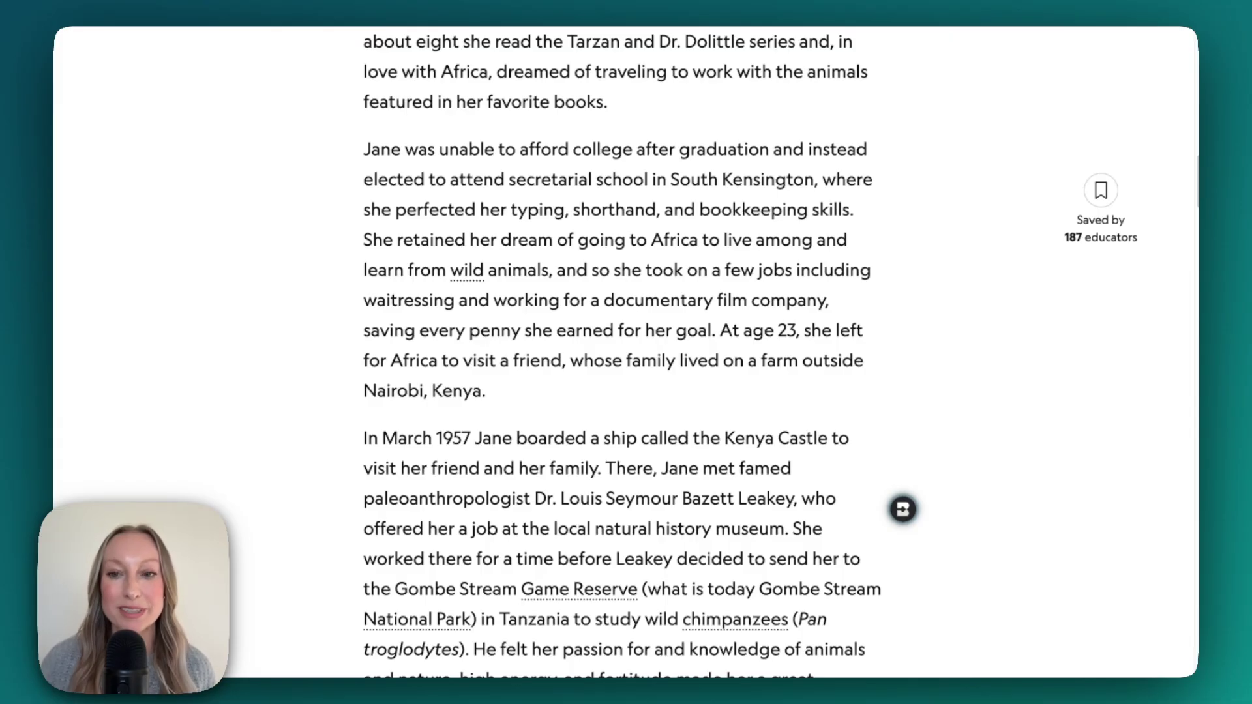
# Step: From the article's Brisk panel, go to the Brisk Next home and start a new prompt
pyautogui.click(909, 519)
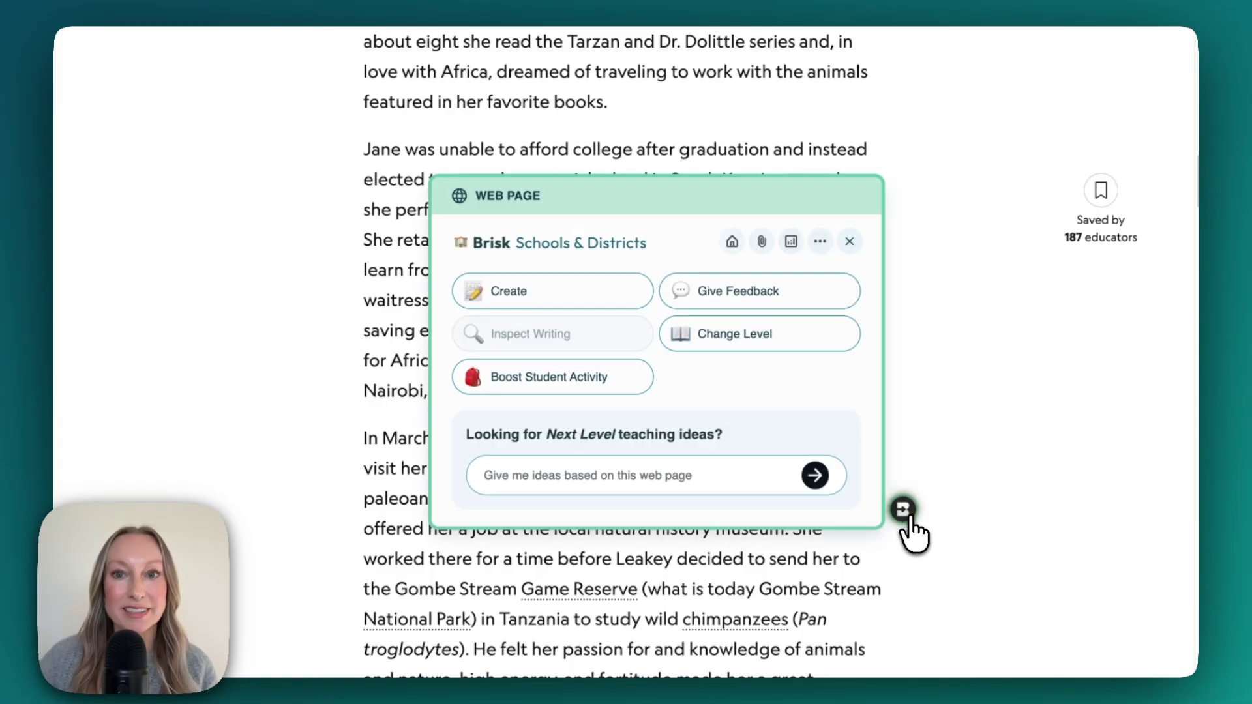
pyautogui.click(732, 248)
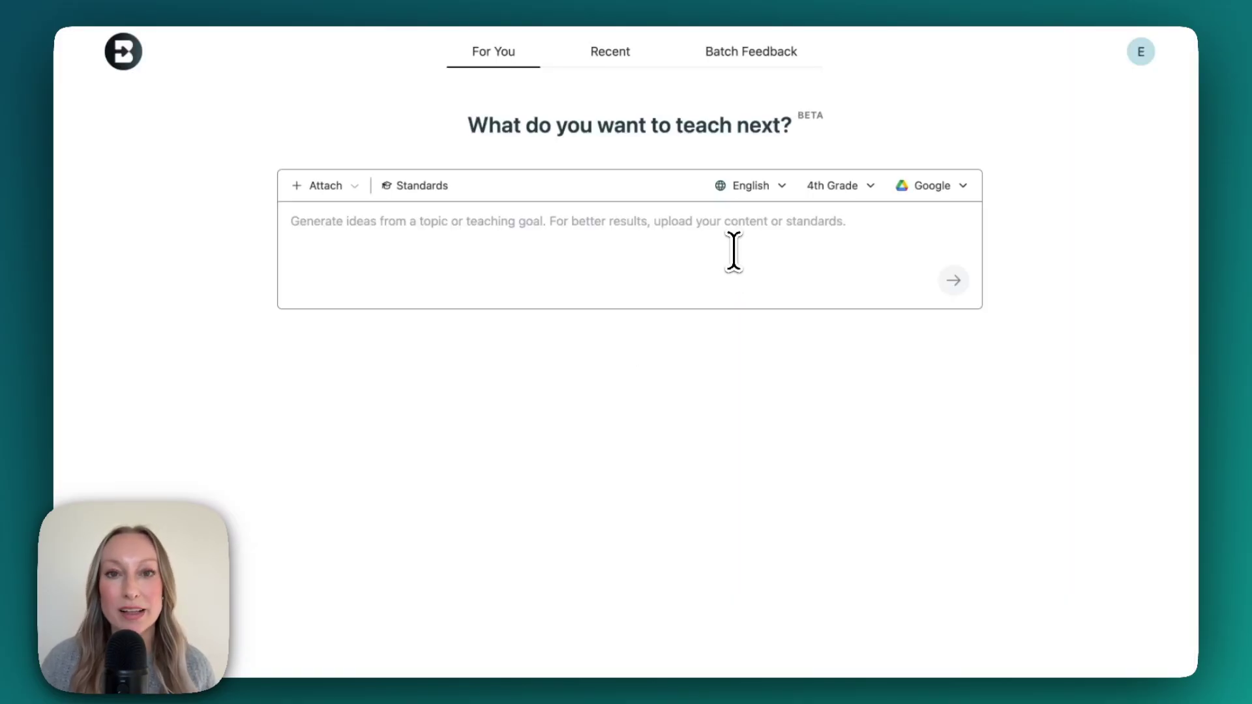
pyautogui.click(733, 251)
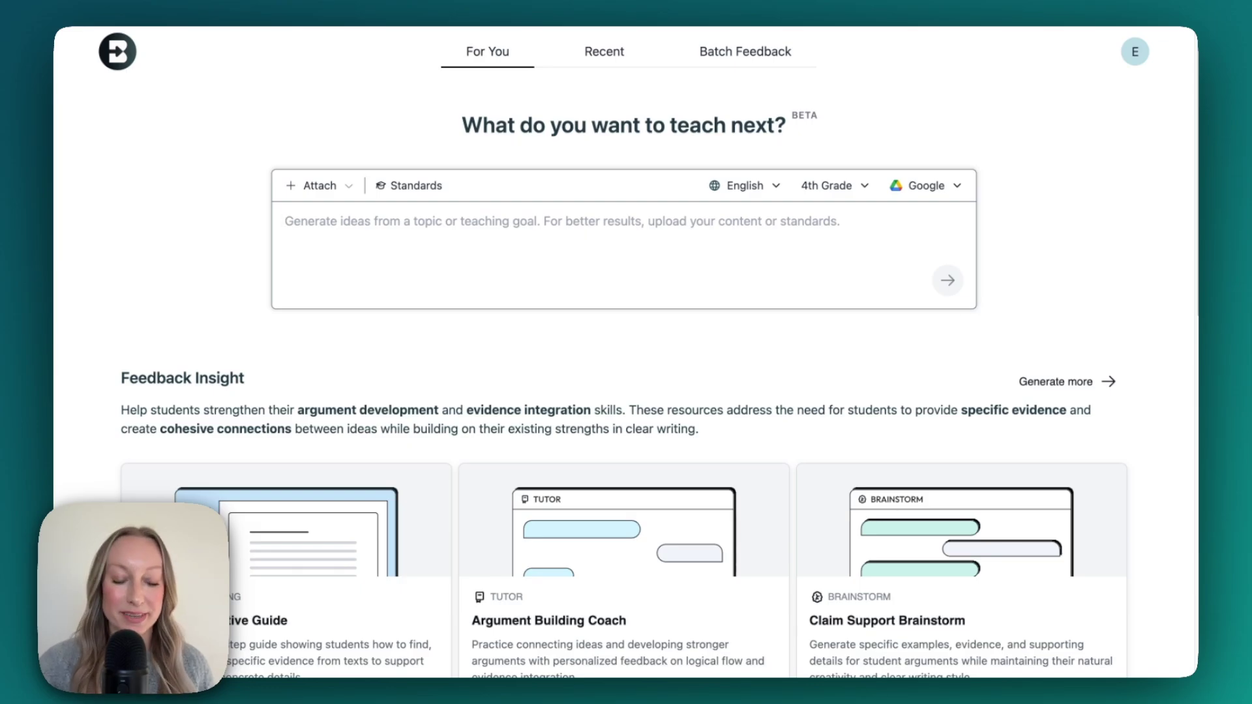
# Step: Send the NYS 4th-grade collaborative fraction activities prompt with English, 4th Grade and Google settings
pyautogui.write('Create learning activities that are collaborative and interactive that support fourth grade students in NYS to learn about fractions. Ensure they are real world learning activities.')
pyautogui.click(354, 186)
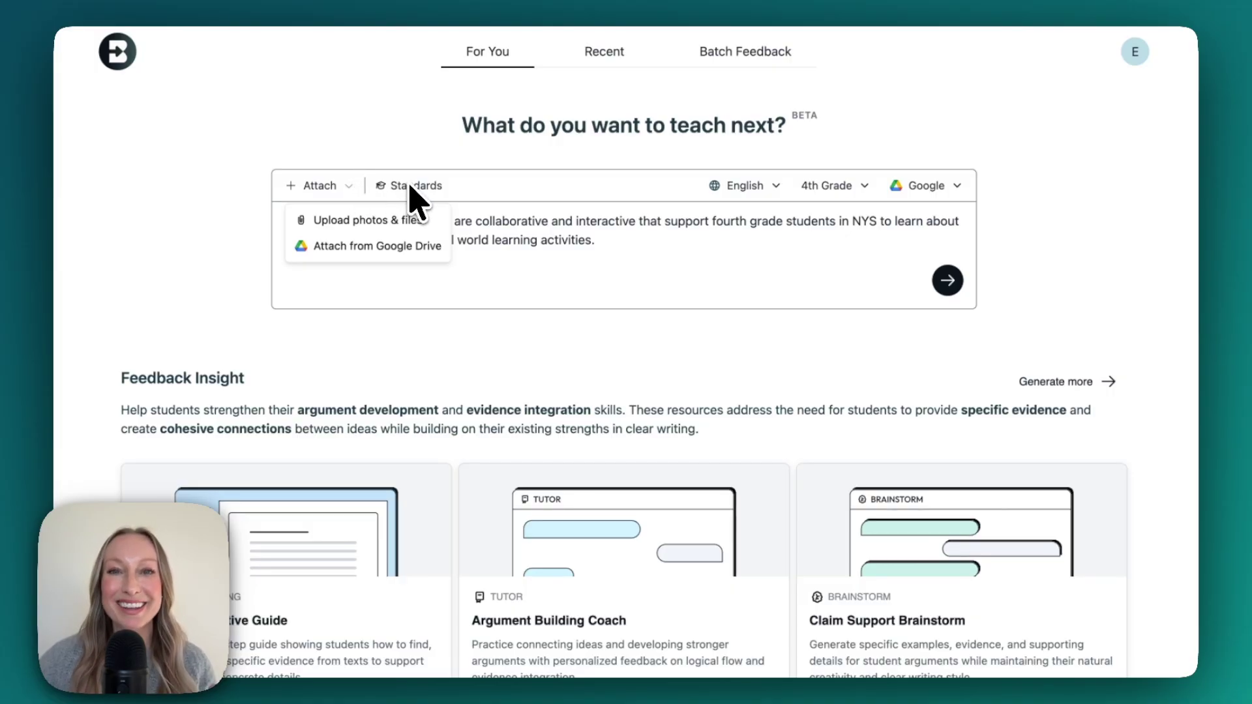
pyautogui.click(731, 188)
pyautogui.click(844, 195)
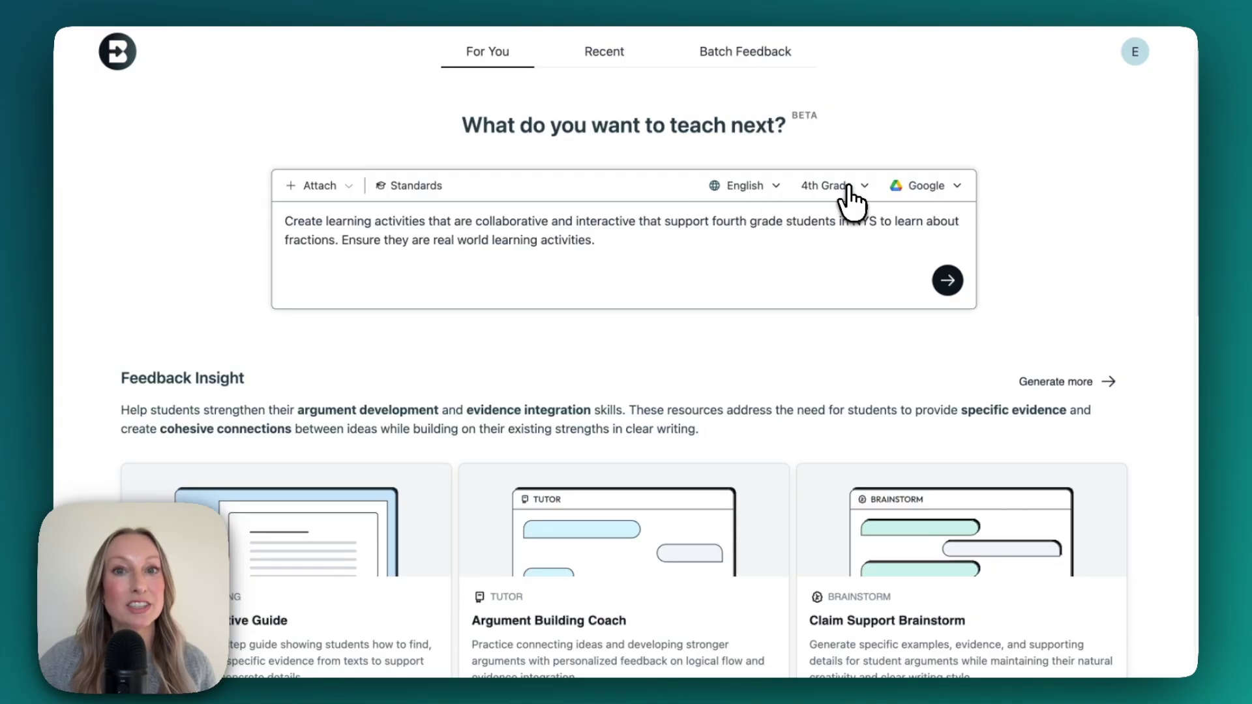
pyautogui.click(851, 192)
pyautogui.click(952, 191)
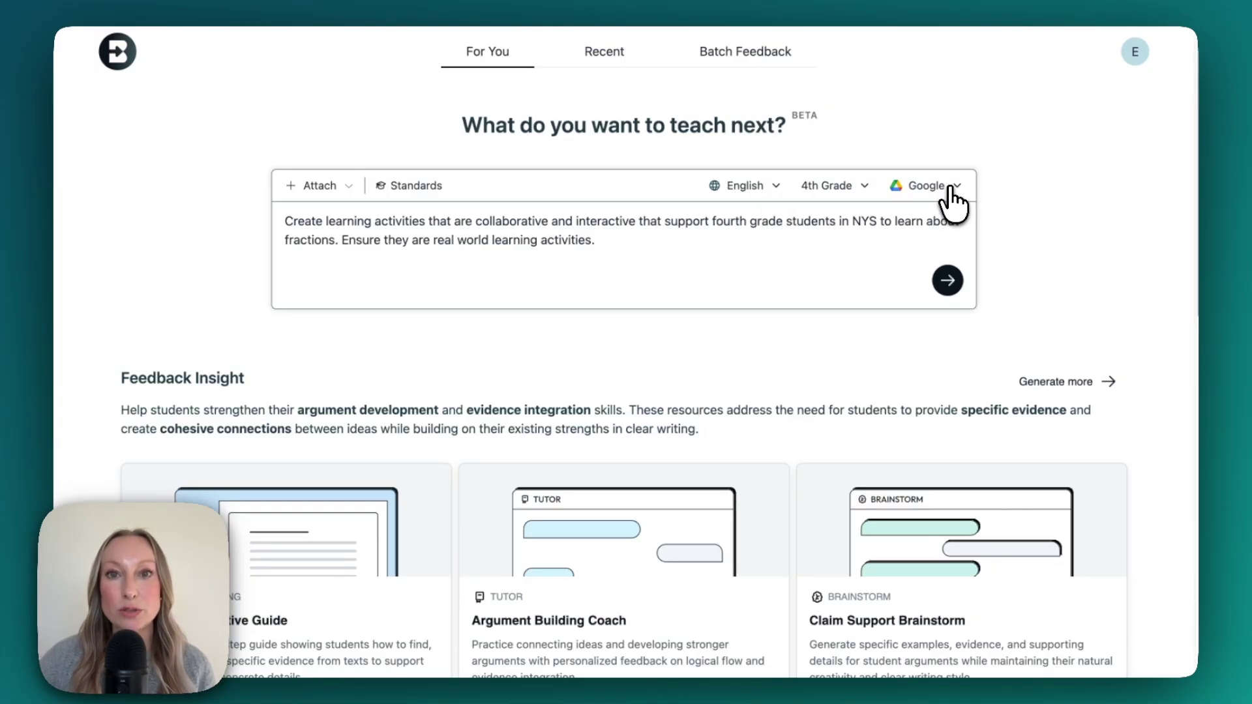
pyautogui.click(953, 190)
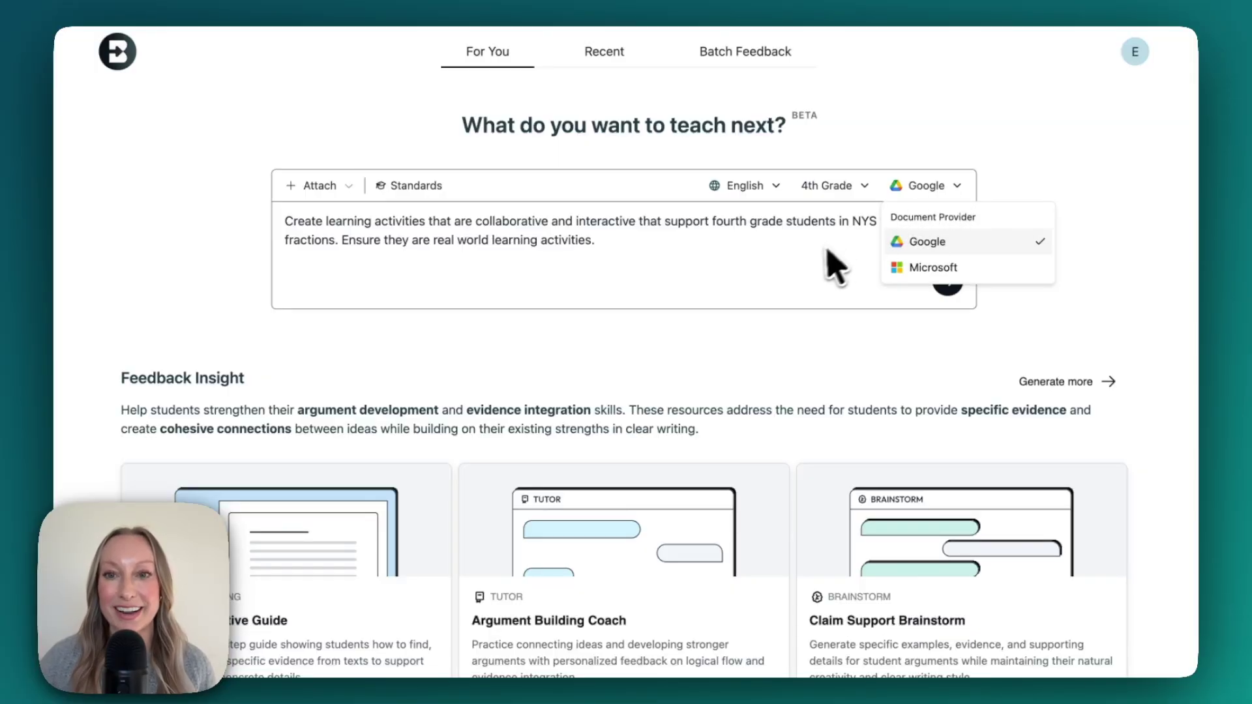
pyautogui.click(840, 280)
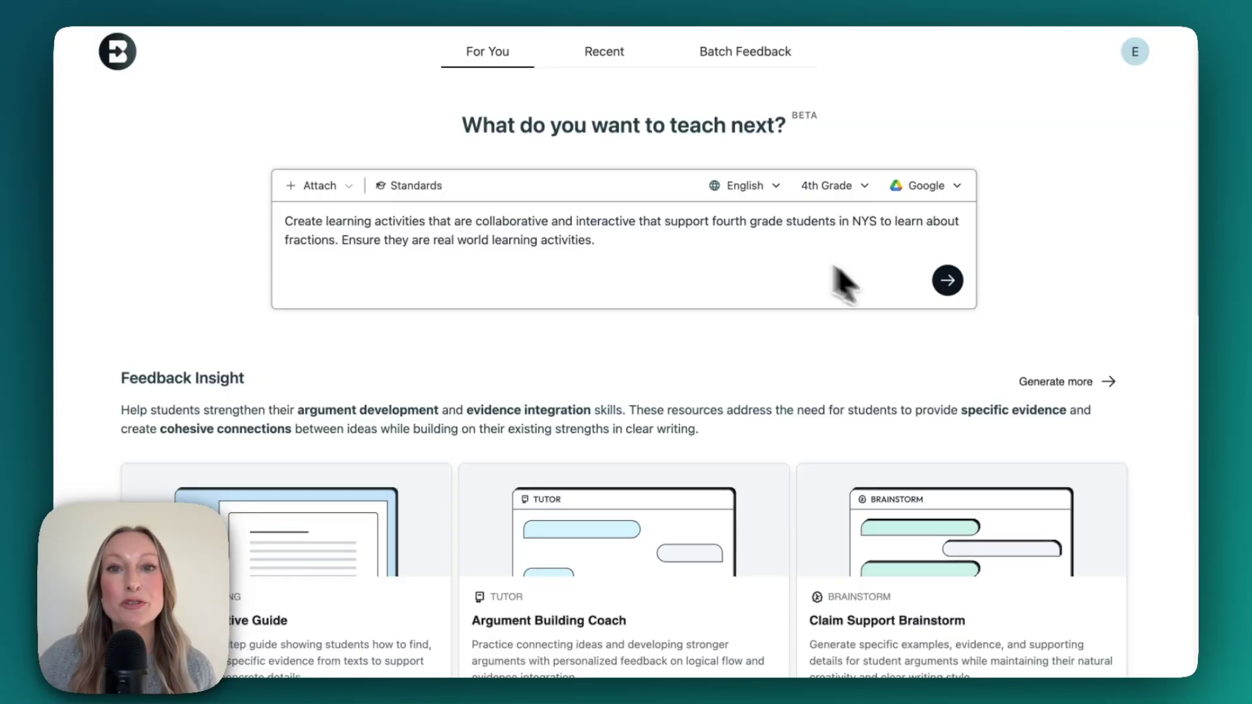
pyautogui.click(950, 281)
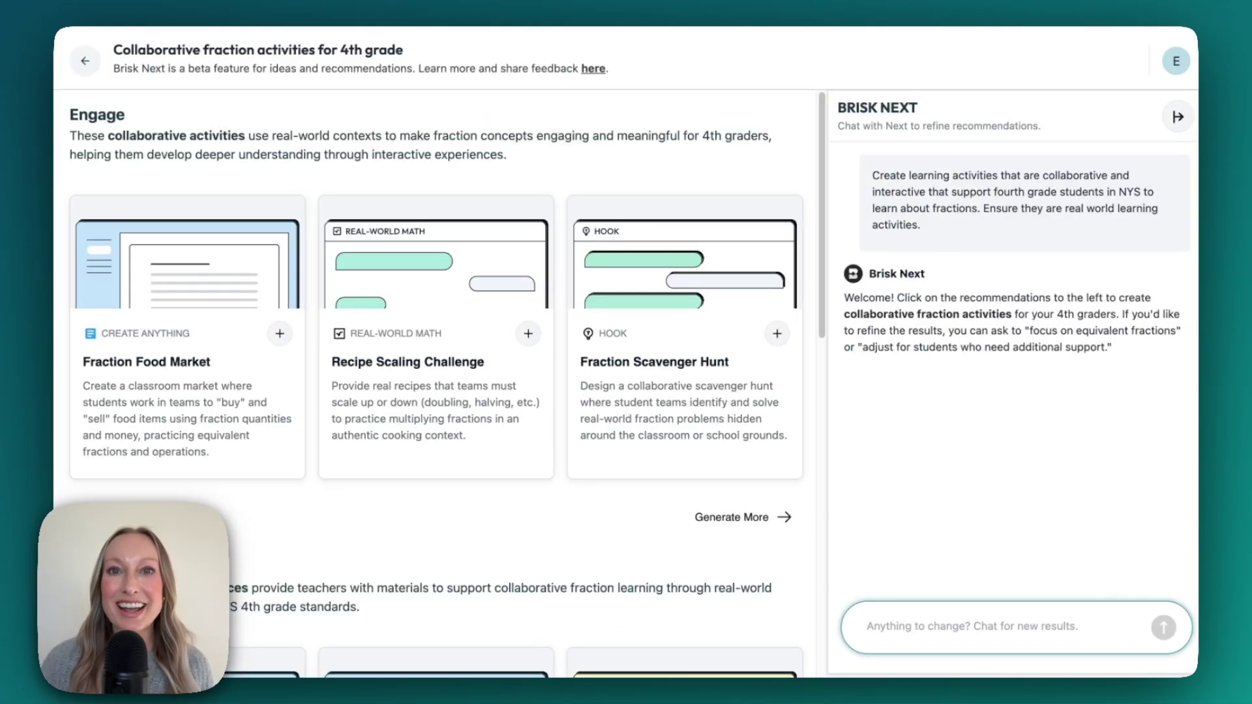